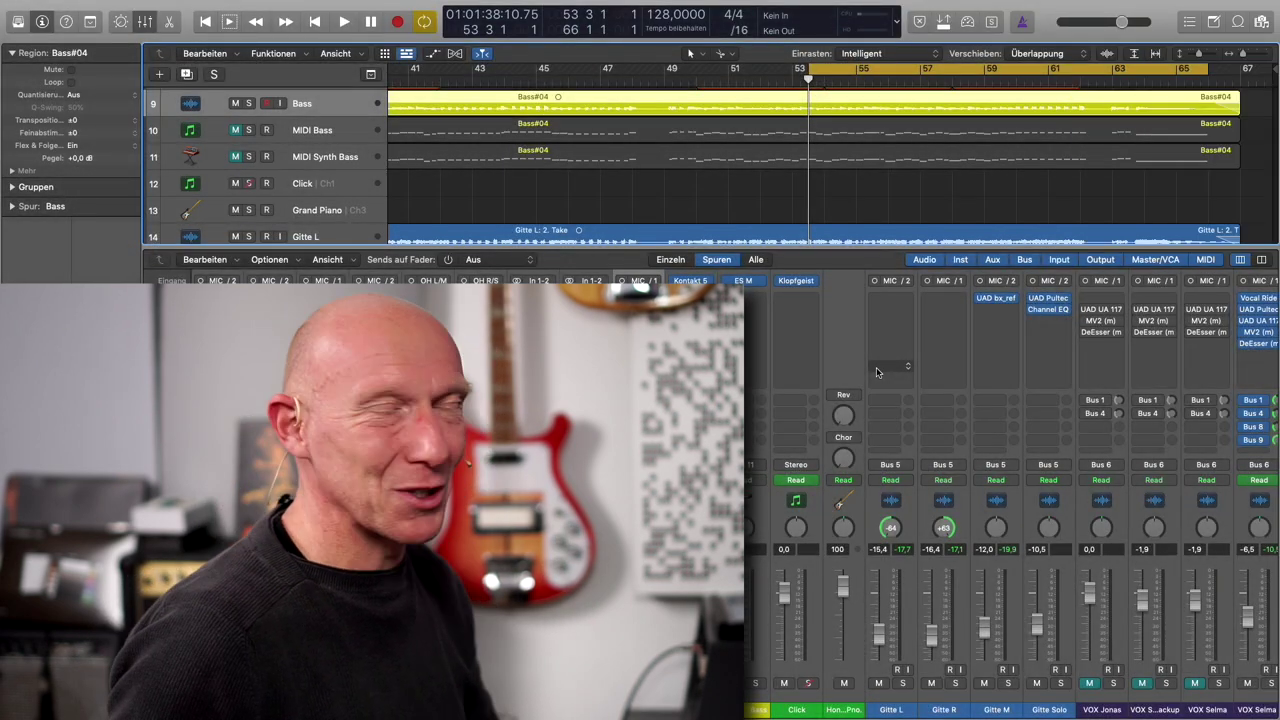
# Play the looped section of the full mix, then solo the Bass track and listen to it alone.
pyautogui.press('space')
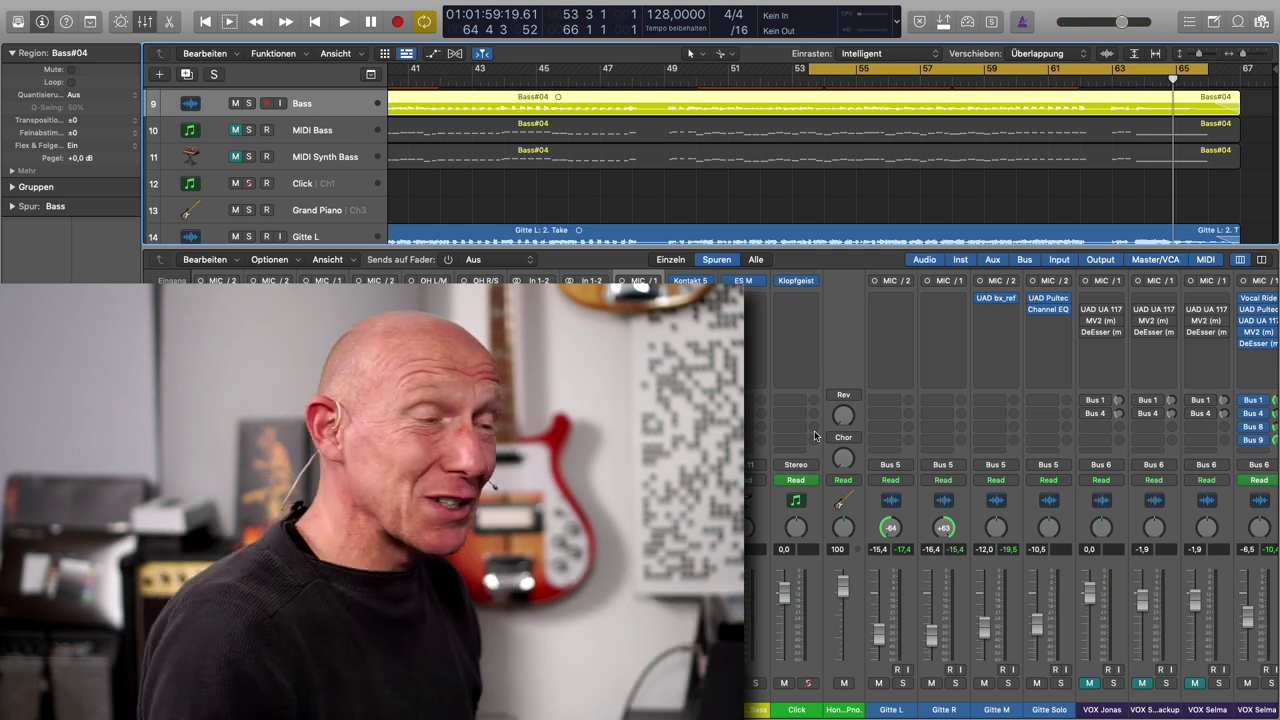
pyautogui.click(648, 683)
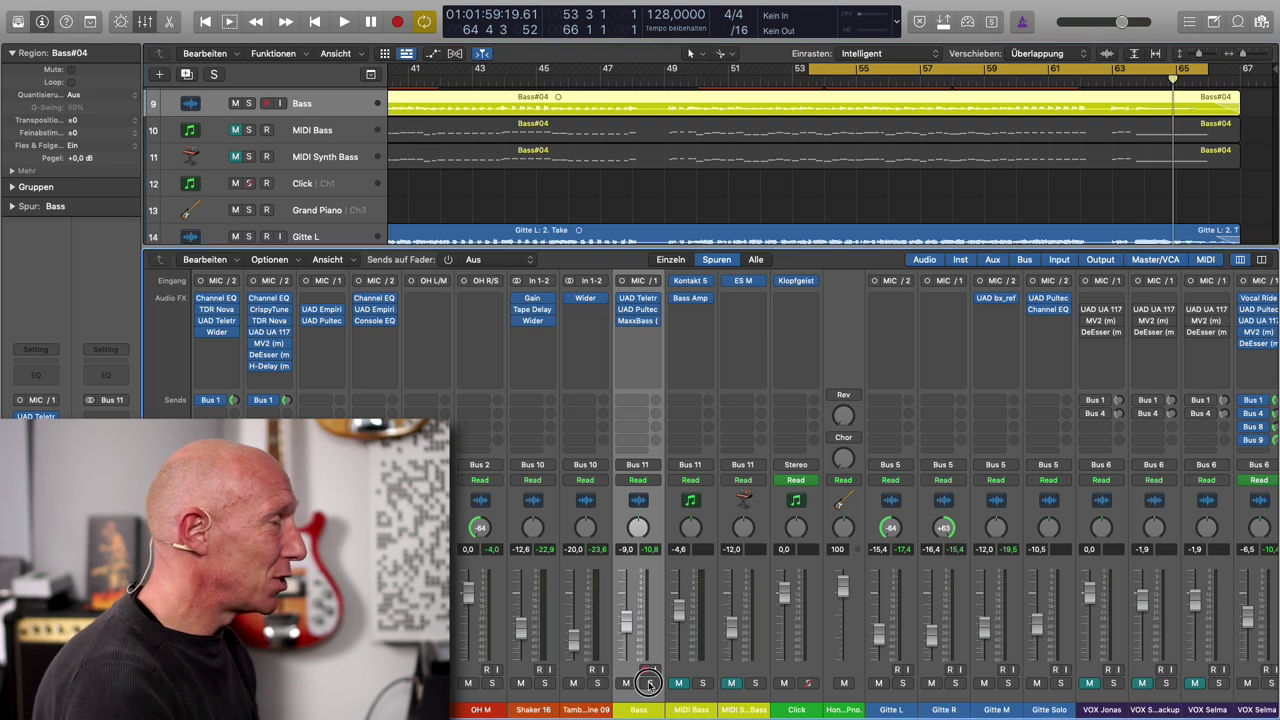
pyautogui.press('space')
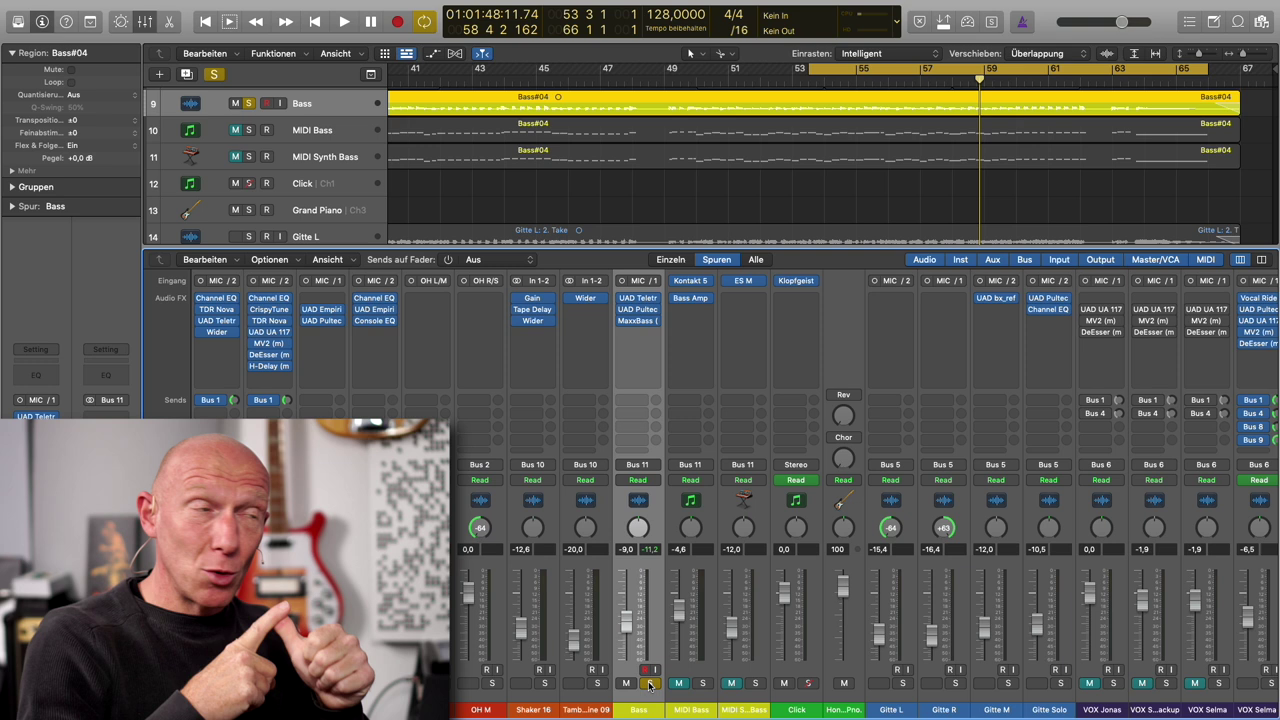
# Audition the MIDI Bass and MIDI Synth Bass tracks one after the other, each soloed exclusively.
pyautogui.keyDown('alt'); pyautogui.click(703, 683); pyautogui.keyUp('alt')
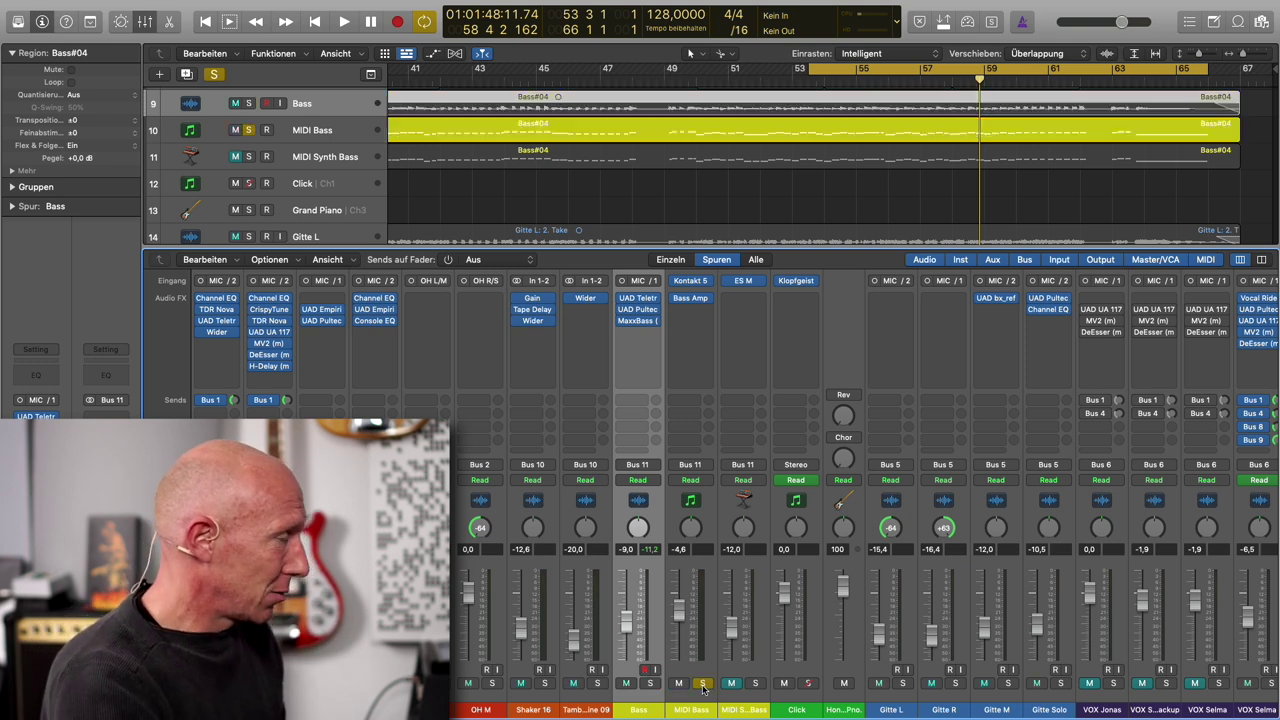
pyautogui.press('space')
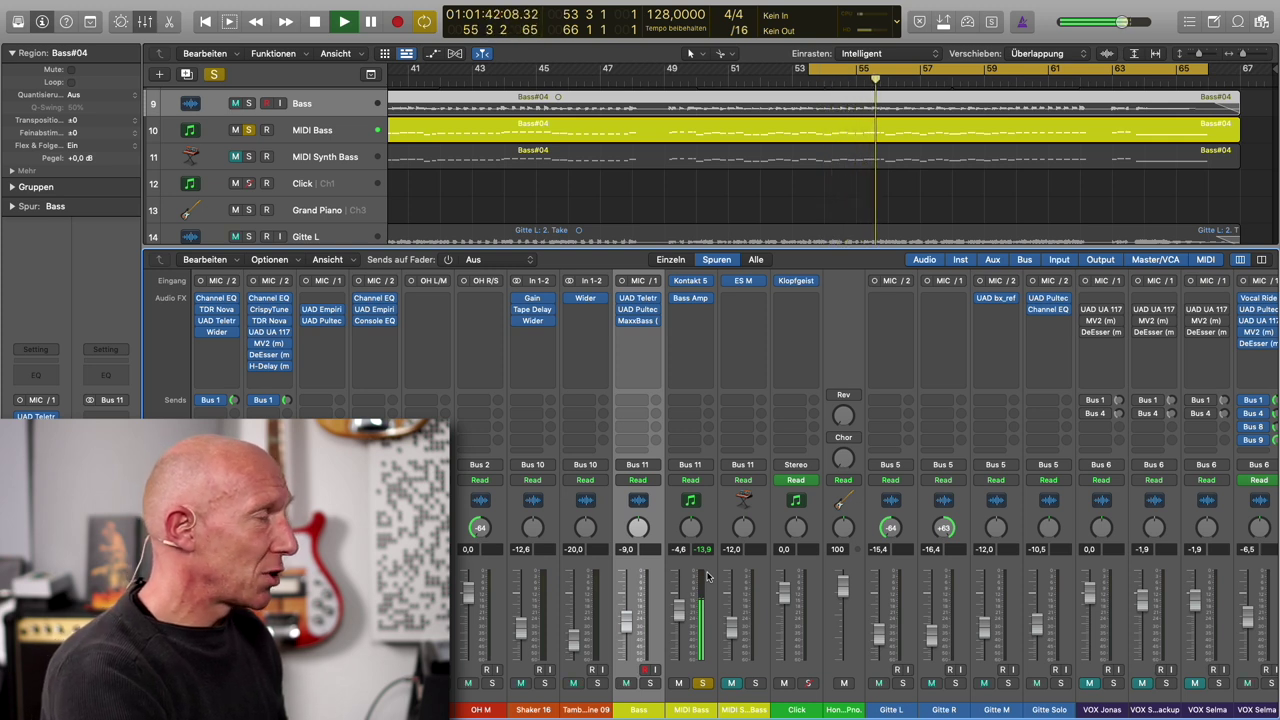
pyautogui.click(756, 684)
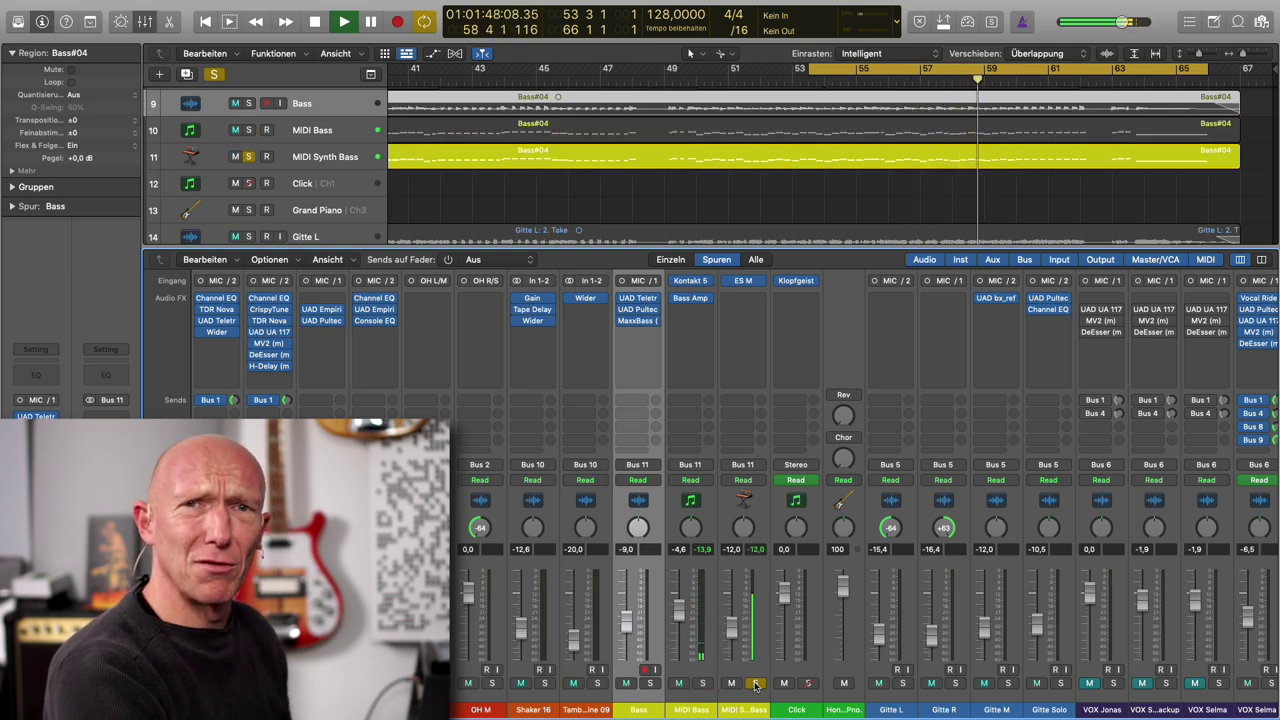
pyautogui.press('space')
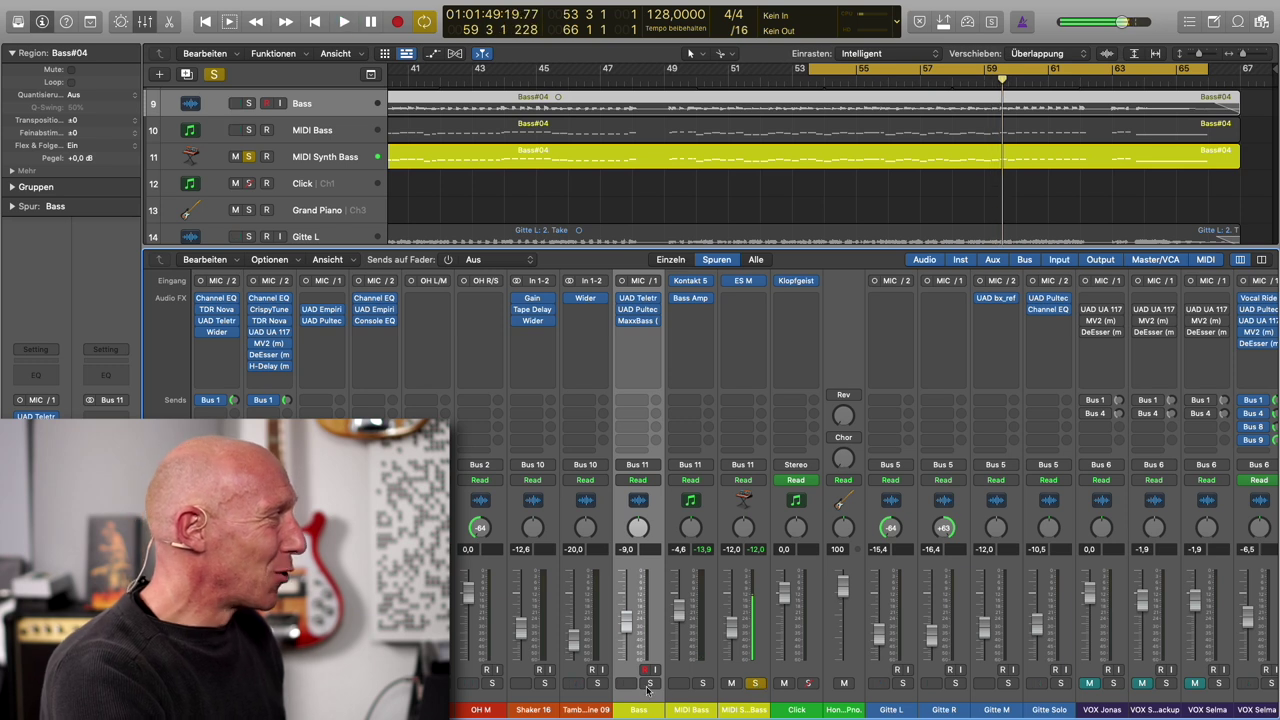
# Switch the solo back to the Bass track and play it again from the start of the loop.
pyautogui.click(650, 684)
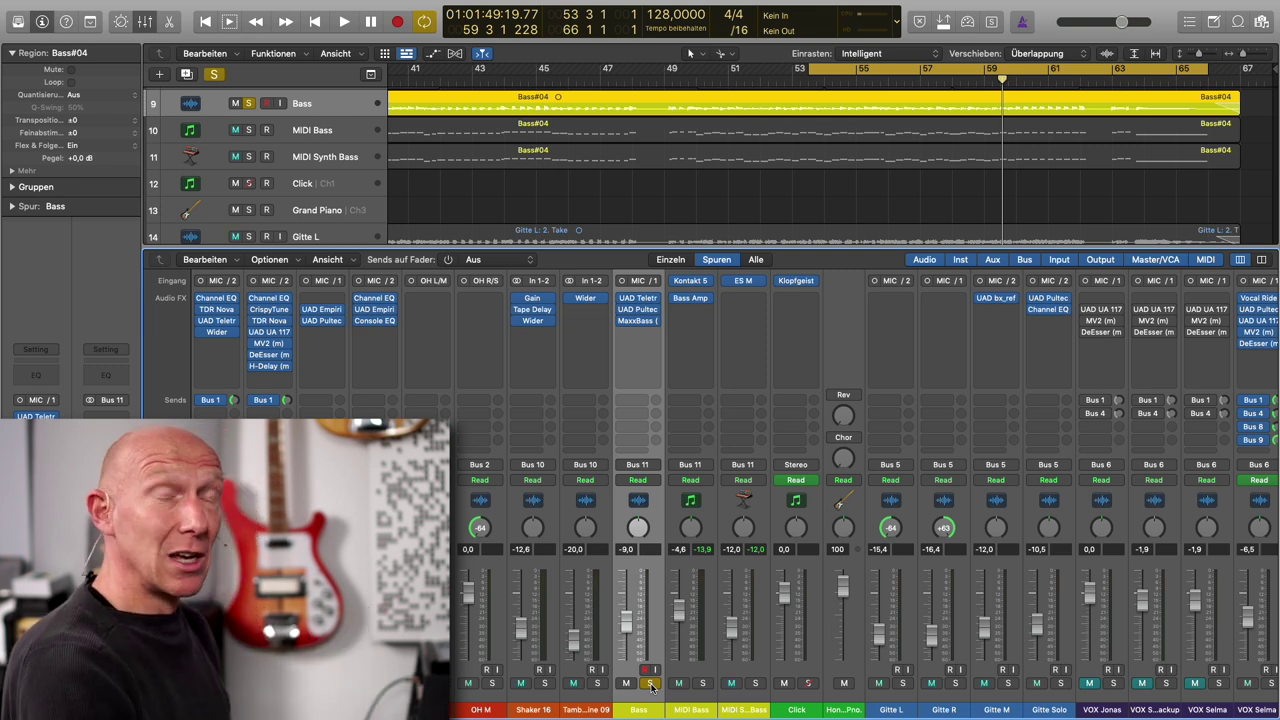
pyautogui.press('space')
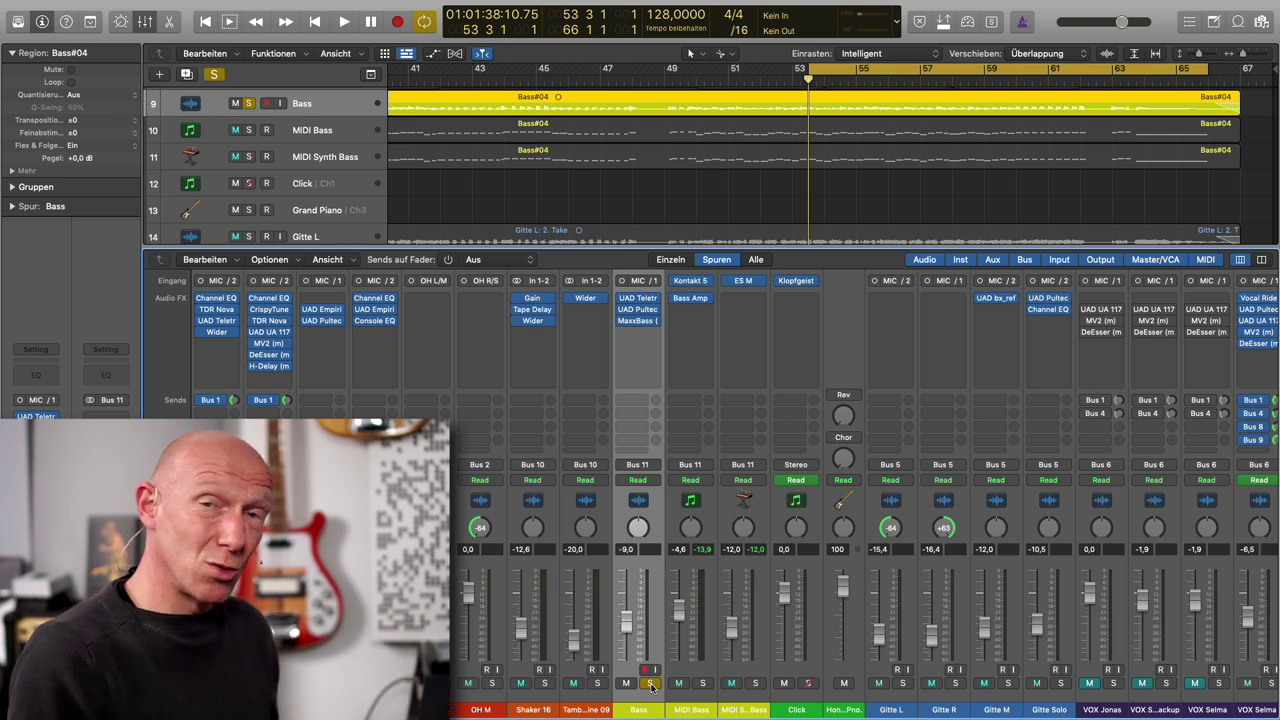
pyautogui.press('space')
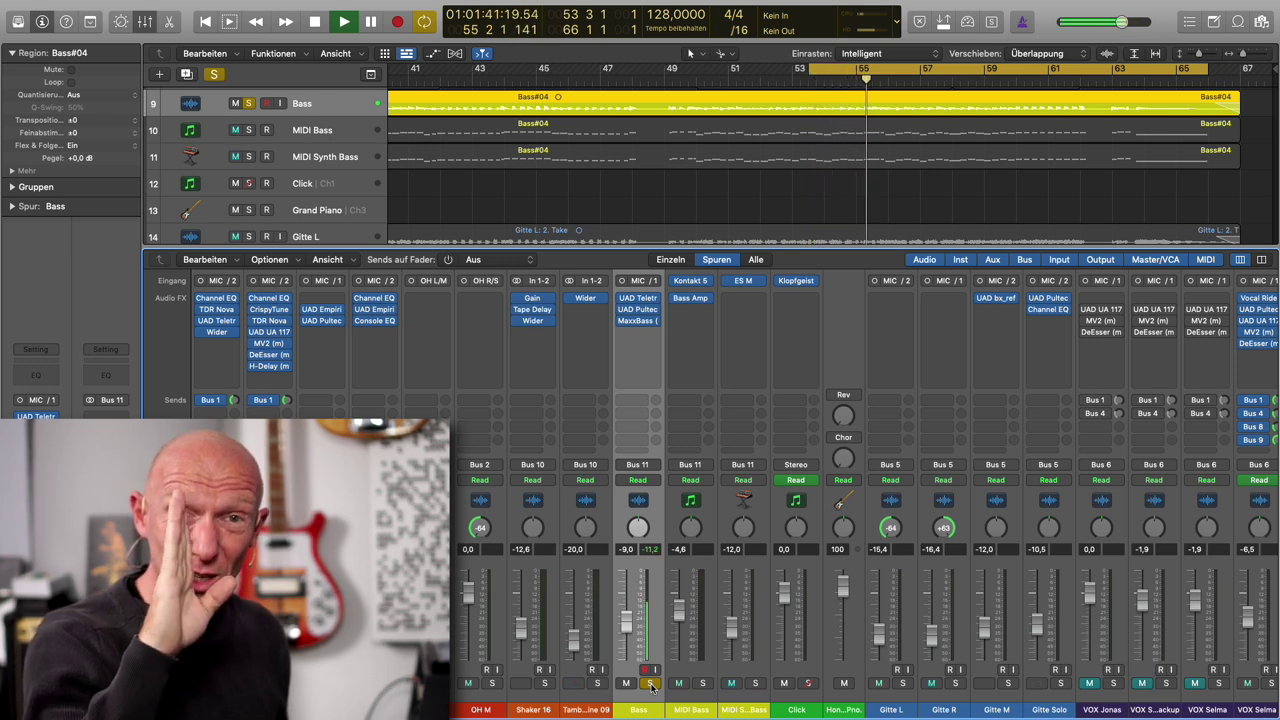
pyautogui.press('space')
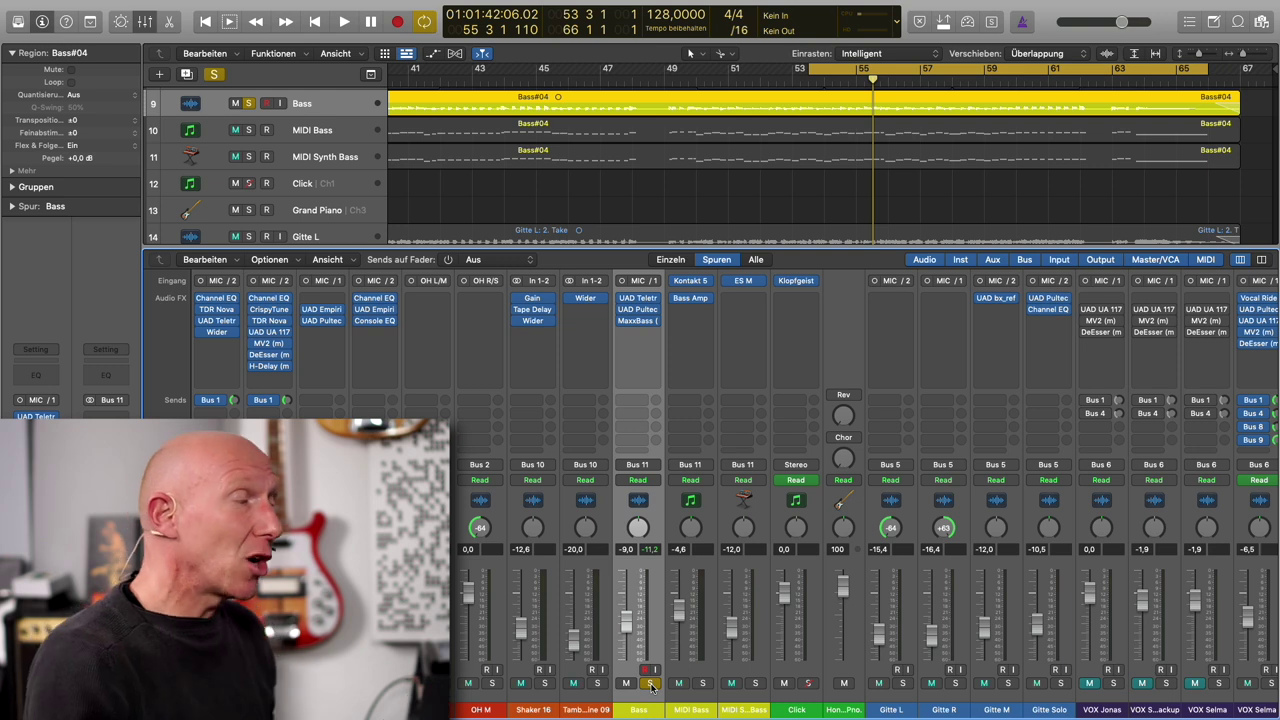
# Clear the Bass solo and mute the MIDI Bass and MIDI Synth Bass tracks.
pyautogui.click(650, 684)
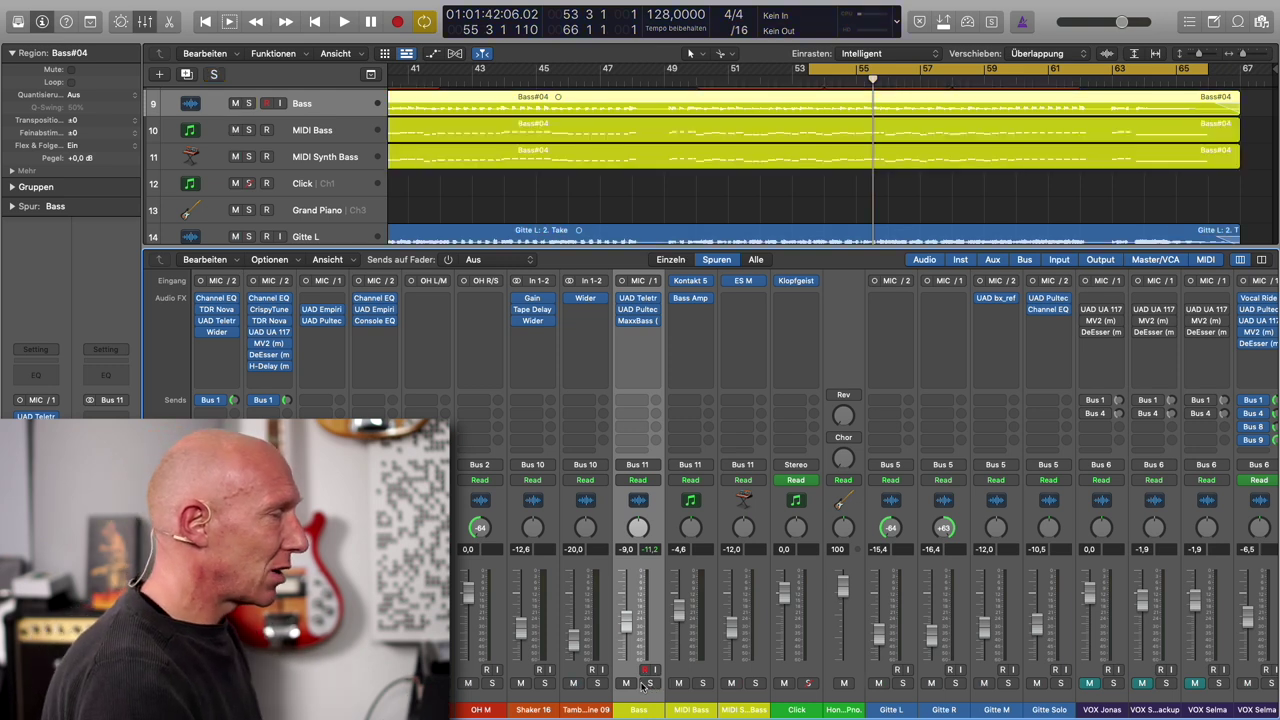
pyautogui.click(679, 684)
pyautogui.click(731, 684)
# Add a turned-up send to Bus 12 (Bass Raum) on Bass kmpl and copy UAD Ocean Way from Raum into Bass Raum's second effect slot.
pyautogui.hscroll(5, 736, 686)
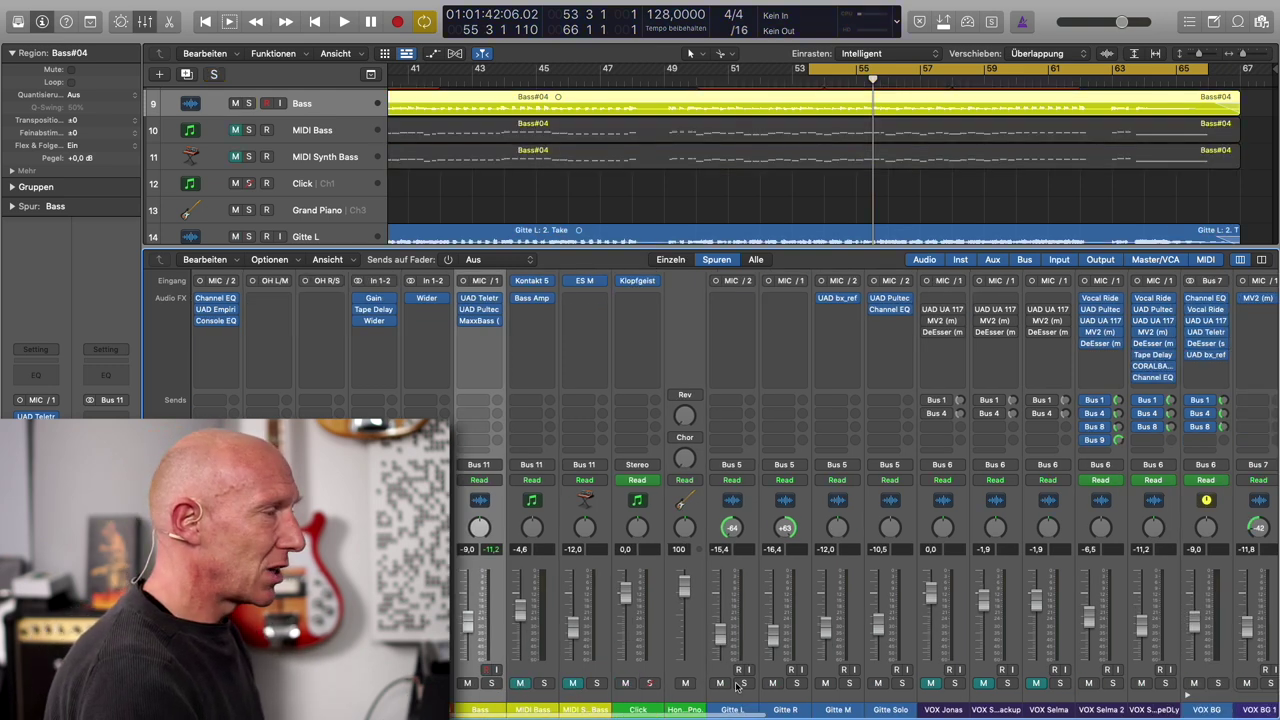
pyautogui.hscroll(4, 740, 686)
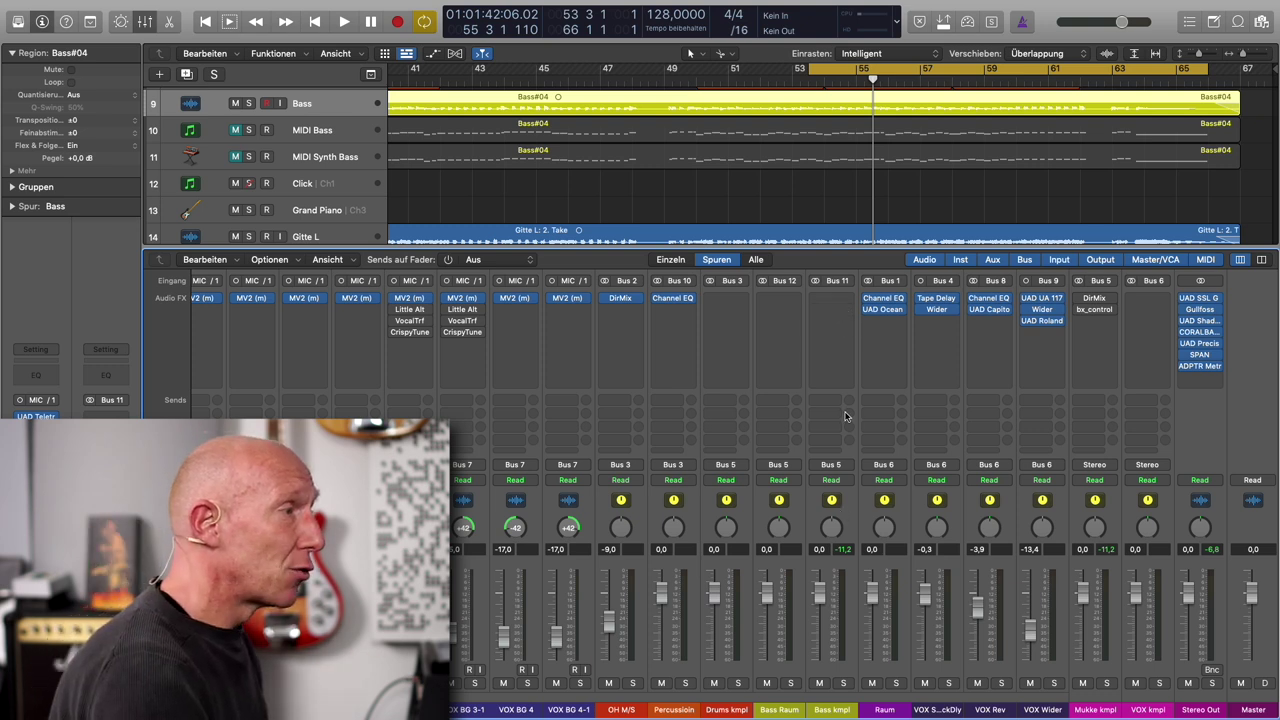
pyautogui.click(841, 402)
pyautogui.moveTo(842, 417)
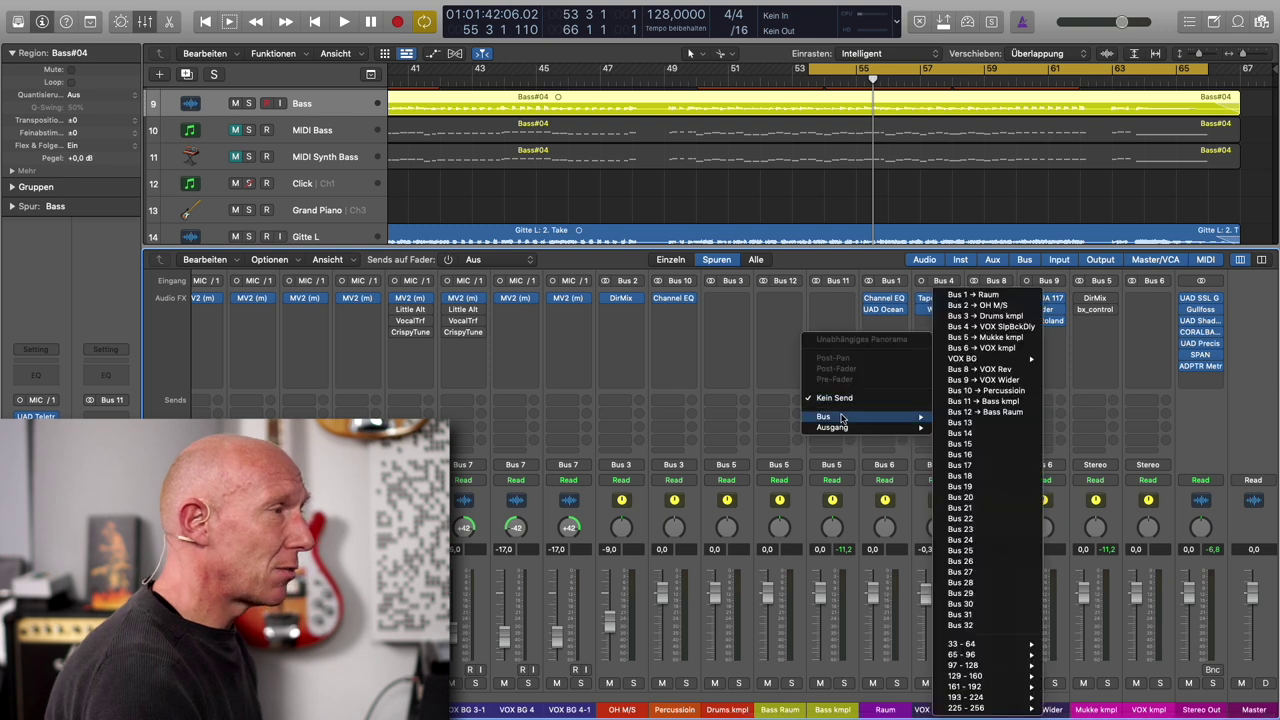
pyautogui.click(996, 413)
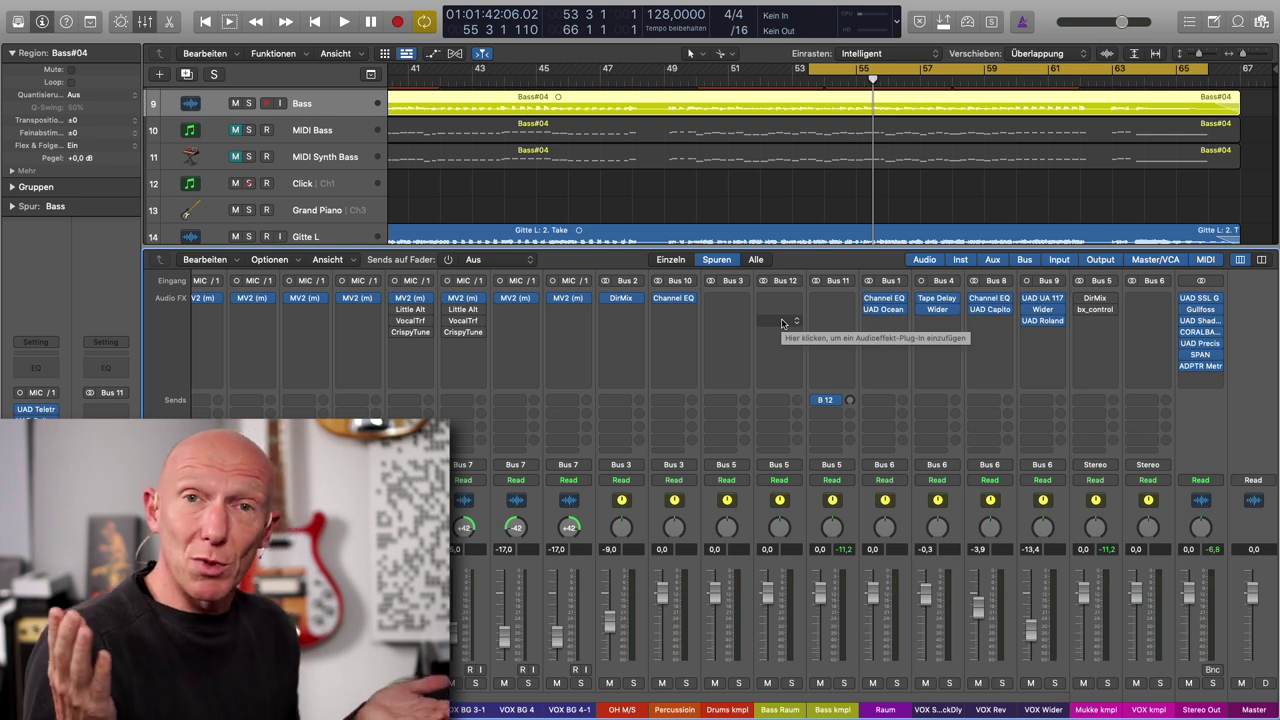
pyautogui.moveTo(851, 405)
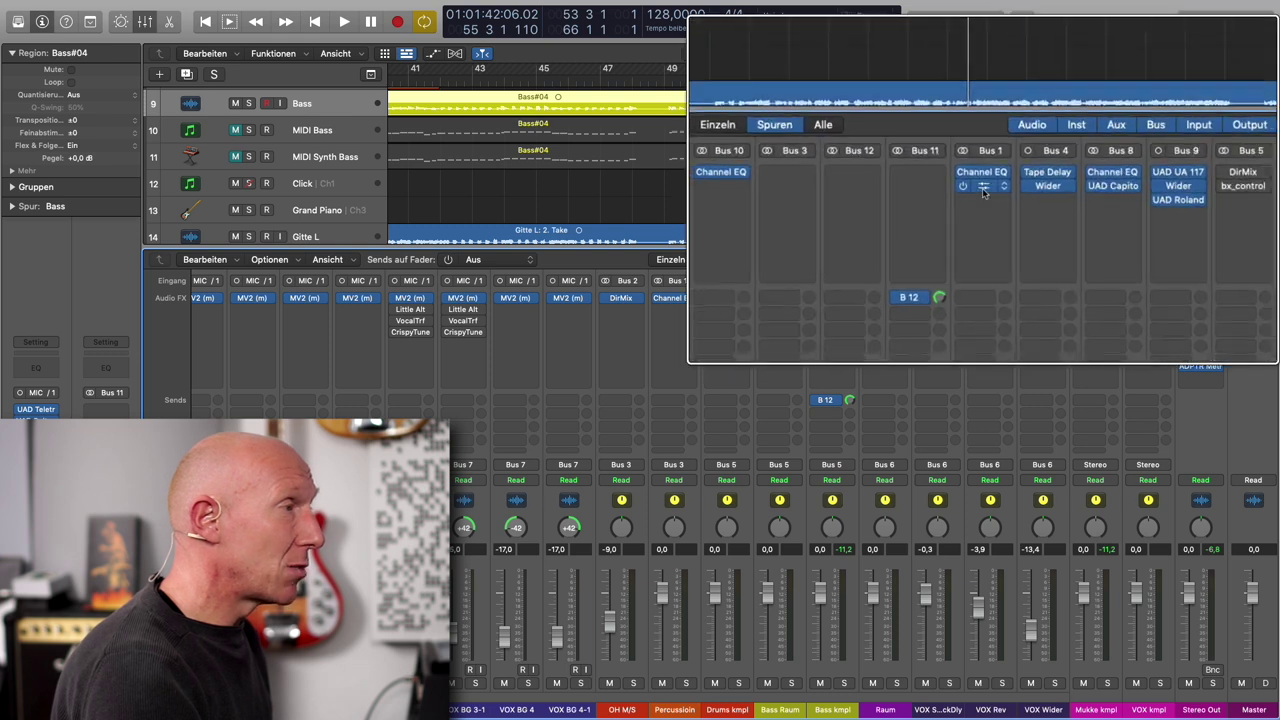
pyautogui.moveTo(983, 190)
pyautogui.mouseDown()
pyautogui.moveTo(848, 188)
pyautogui.moveTo(983, 192)
pyautogui.mouseUp()
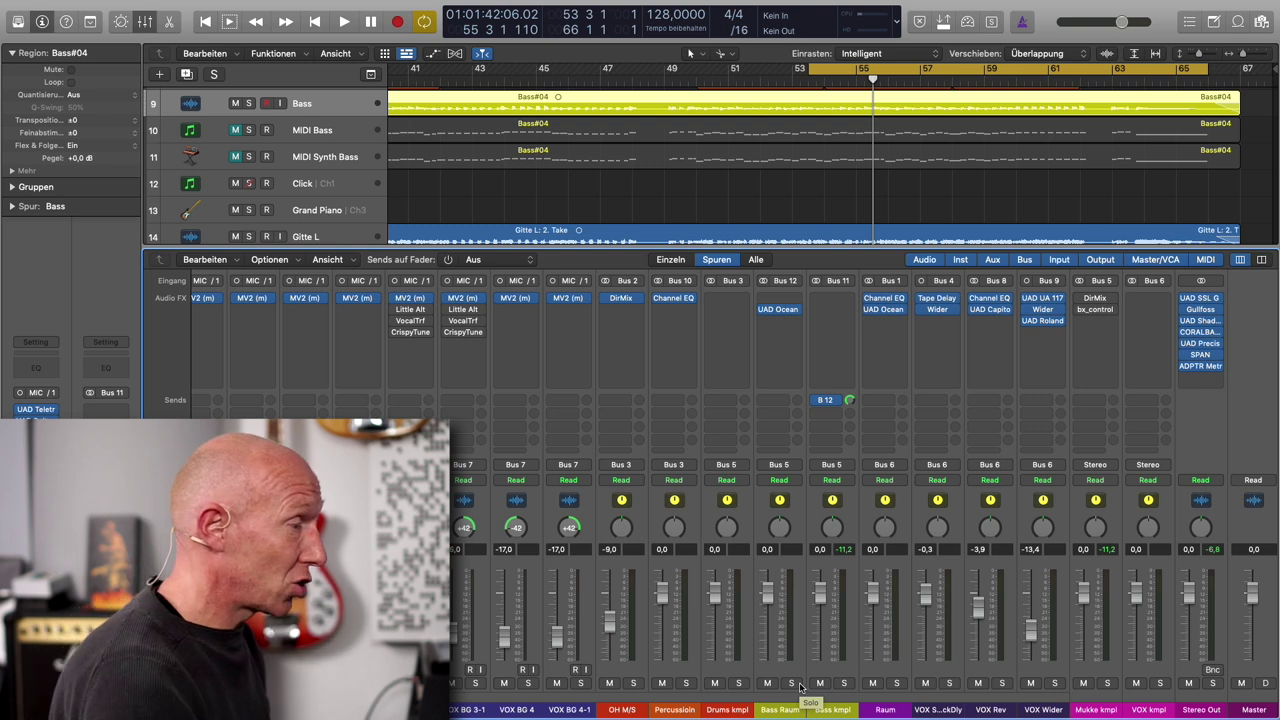
# Solo the Bass Raum channel and review its UAD Ocean Way Studios settings during playback.
pyautogui.click(799, 685)
pyautogui.press('space')
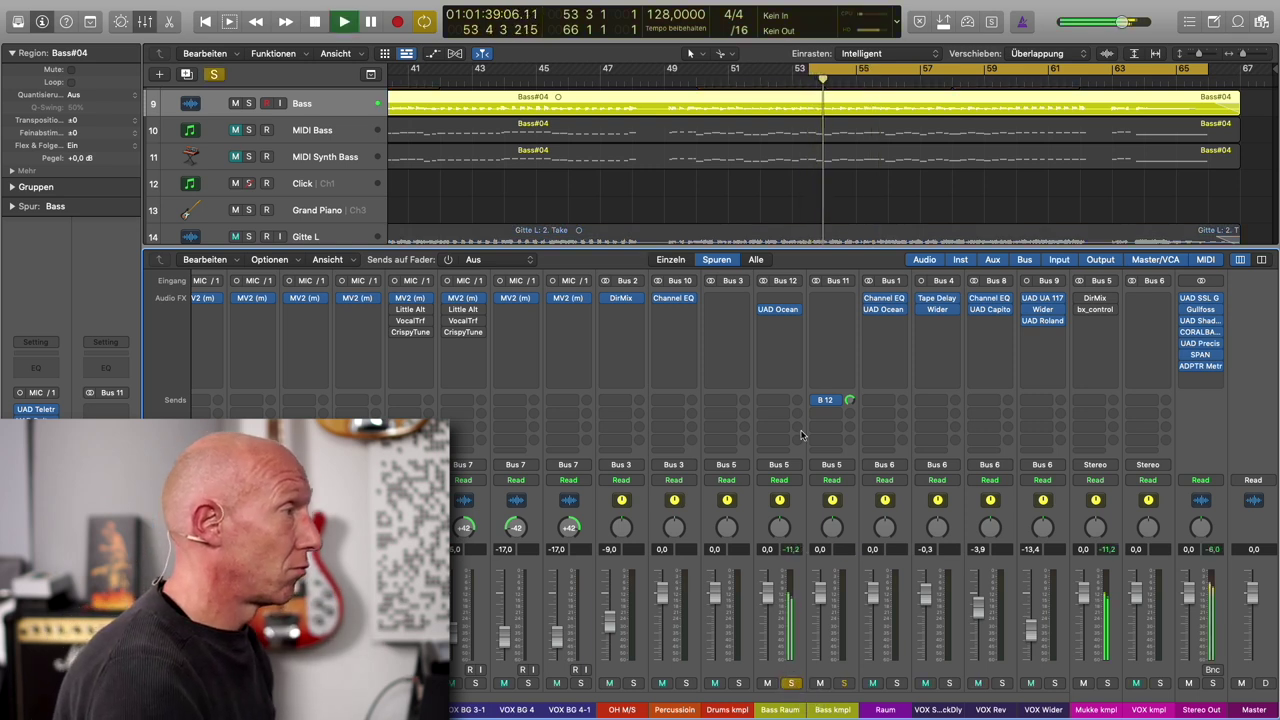
pyautogui.moveTo(782, 311)
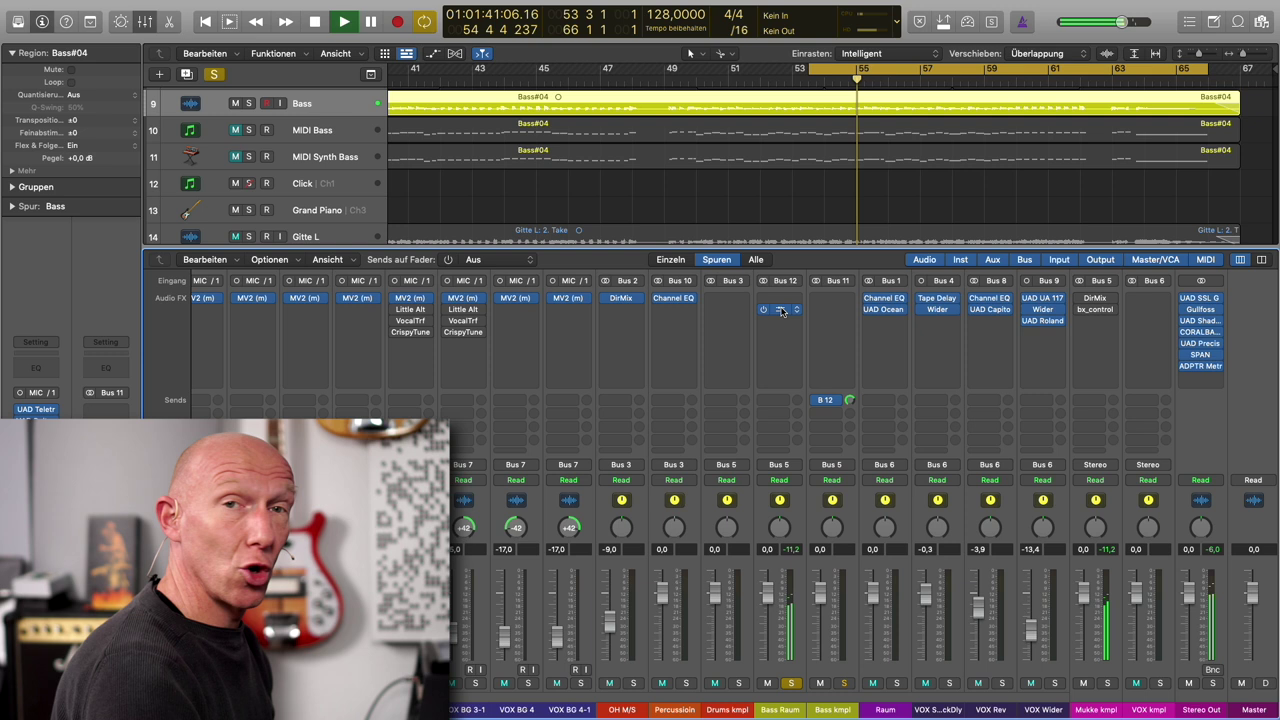
pyautogui.click(781, 310)
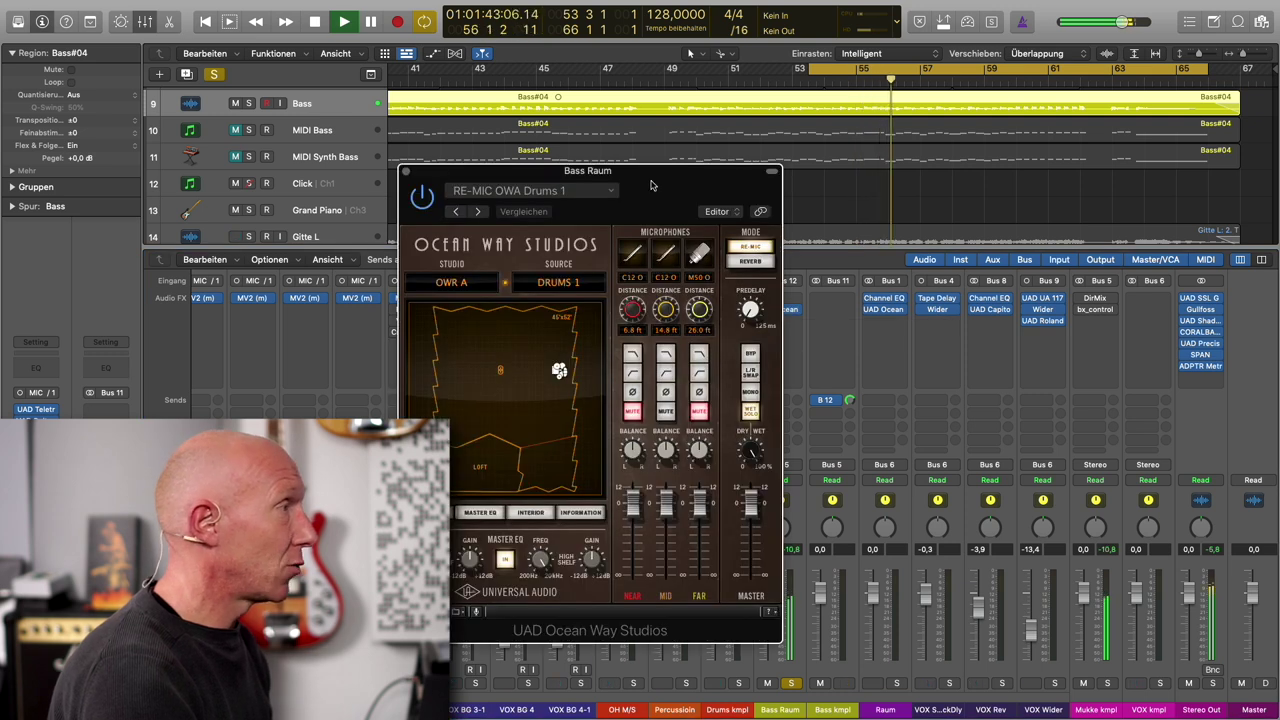
pyautogui.moveTo(652, 183); pyautogui.dragTo(957, 103)
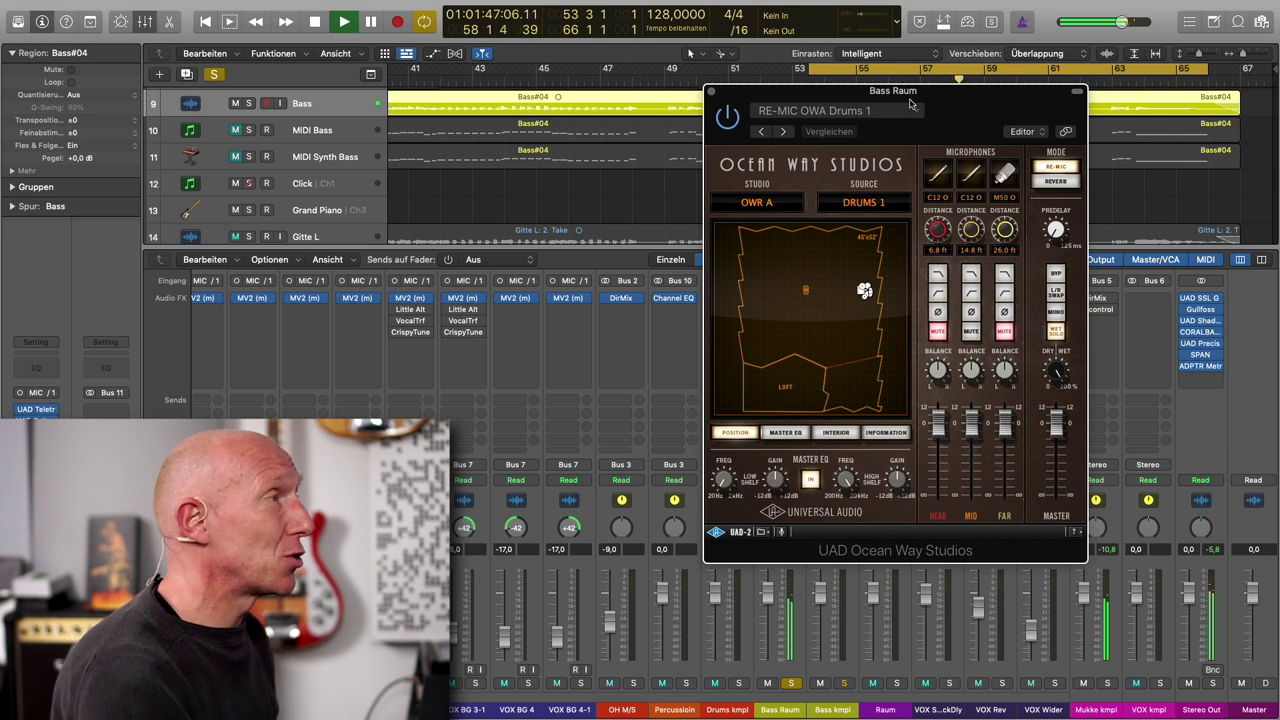
pyautogui.click(712, 92)
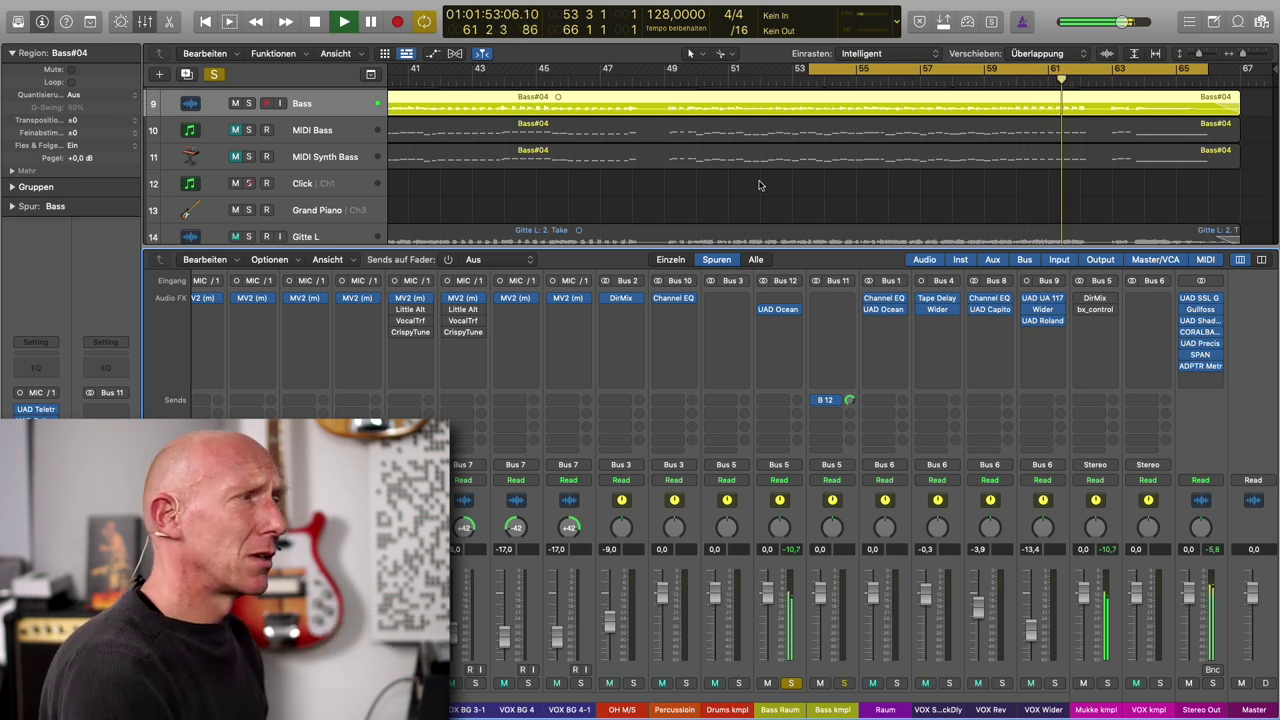
pyautogui.press('space')
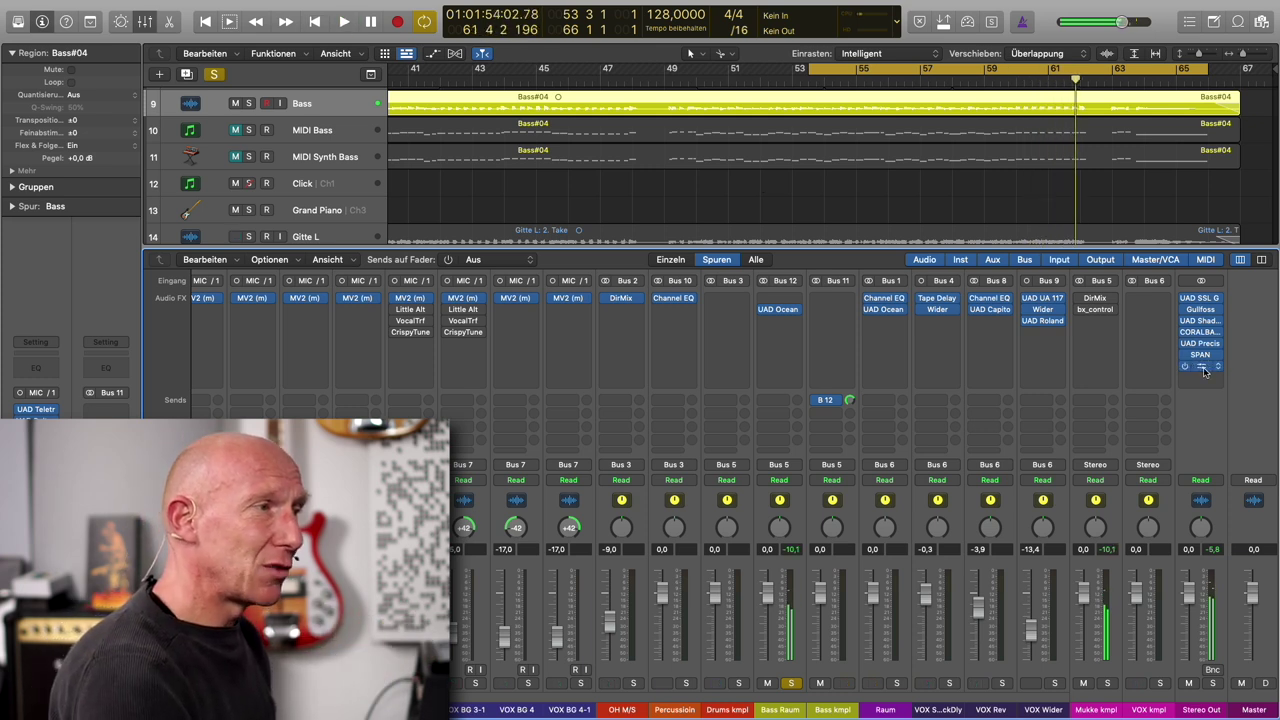
# Examine the low frequencies of the soloed bass room in the Stereo Out's ADPTR MetricAB stereo image during playback.
pyautogui.click(1203, 367)
pyautogui.moveTo(892, 95); pyautogui.dragTo(919, 37)
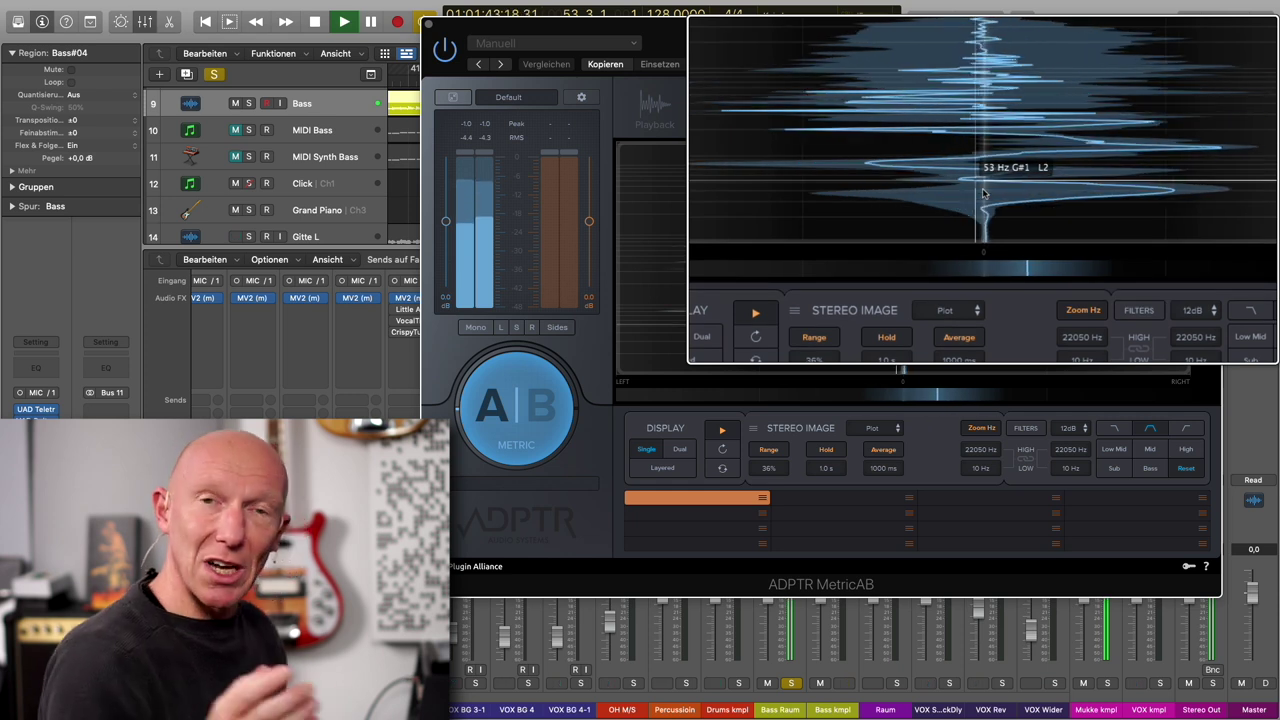
pyautogui.press('space')
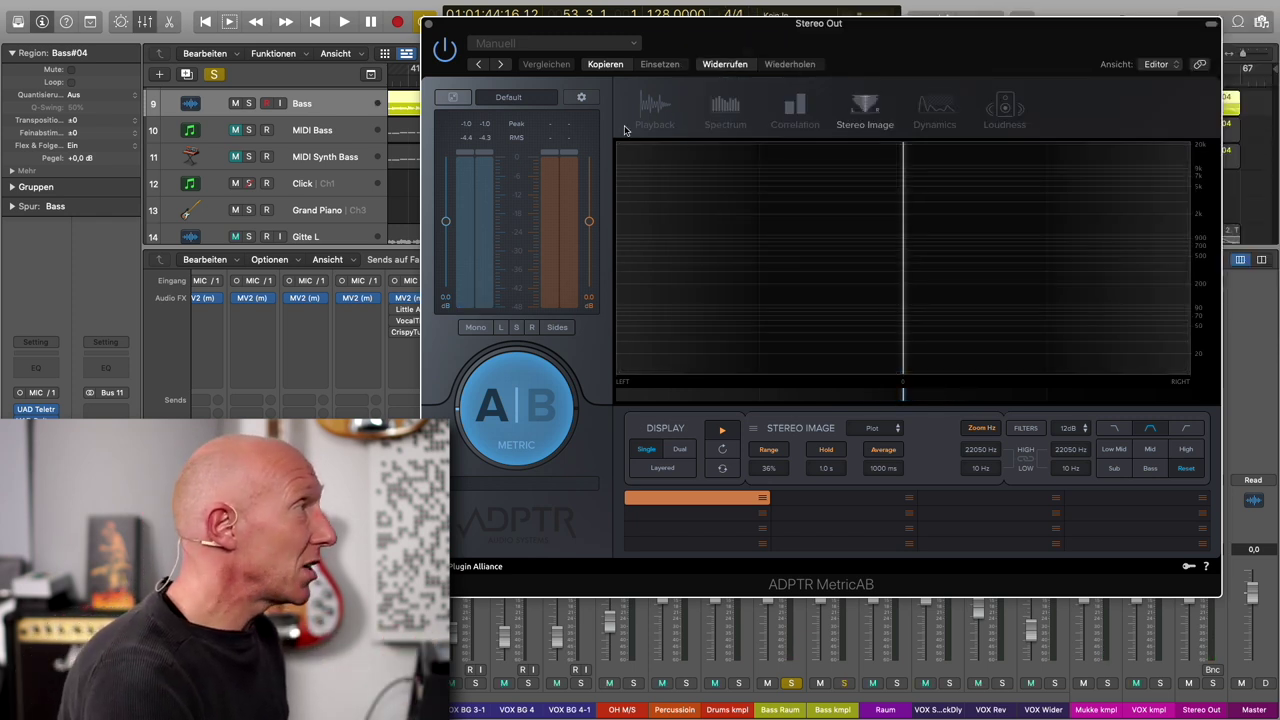
pyautogui.click(426, 23)
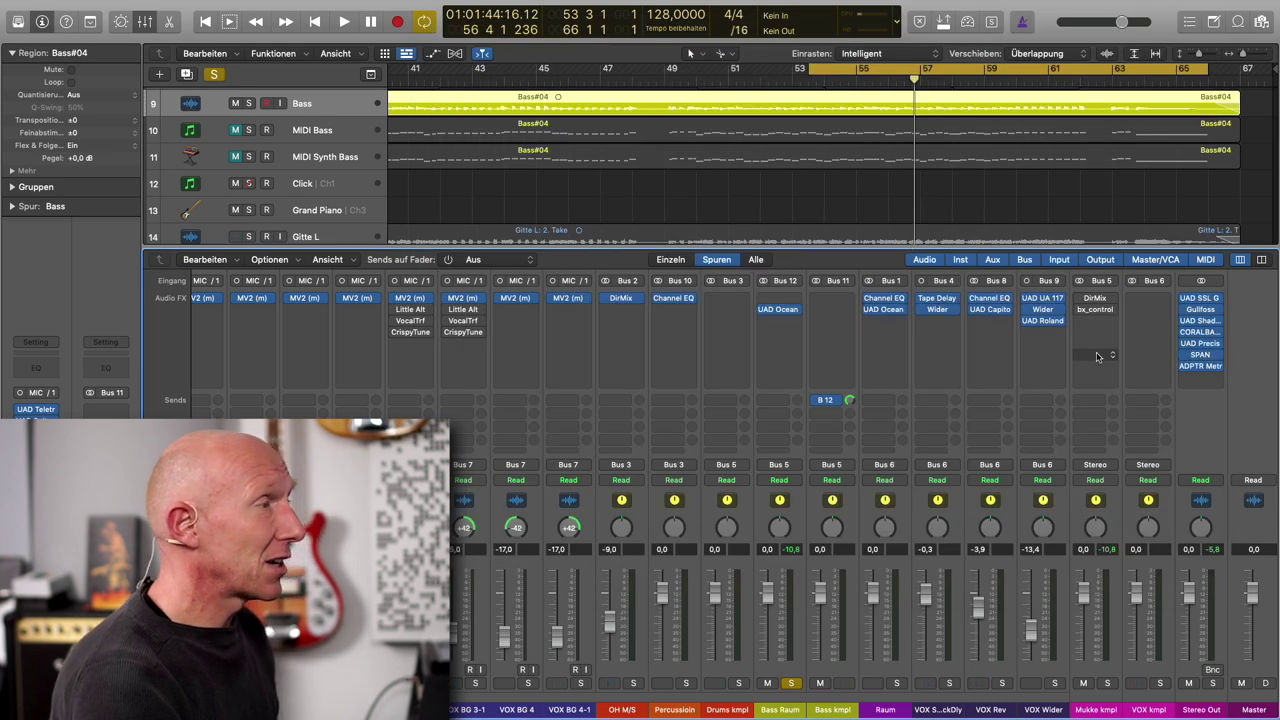
# Insert a stereo Channel EQ ahead of UAD Ocean Way on Bass Raum and enable its low cut at 314 Hz.
pyautogui.click(795, 300)
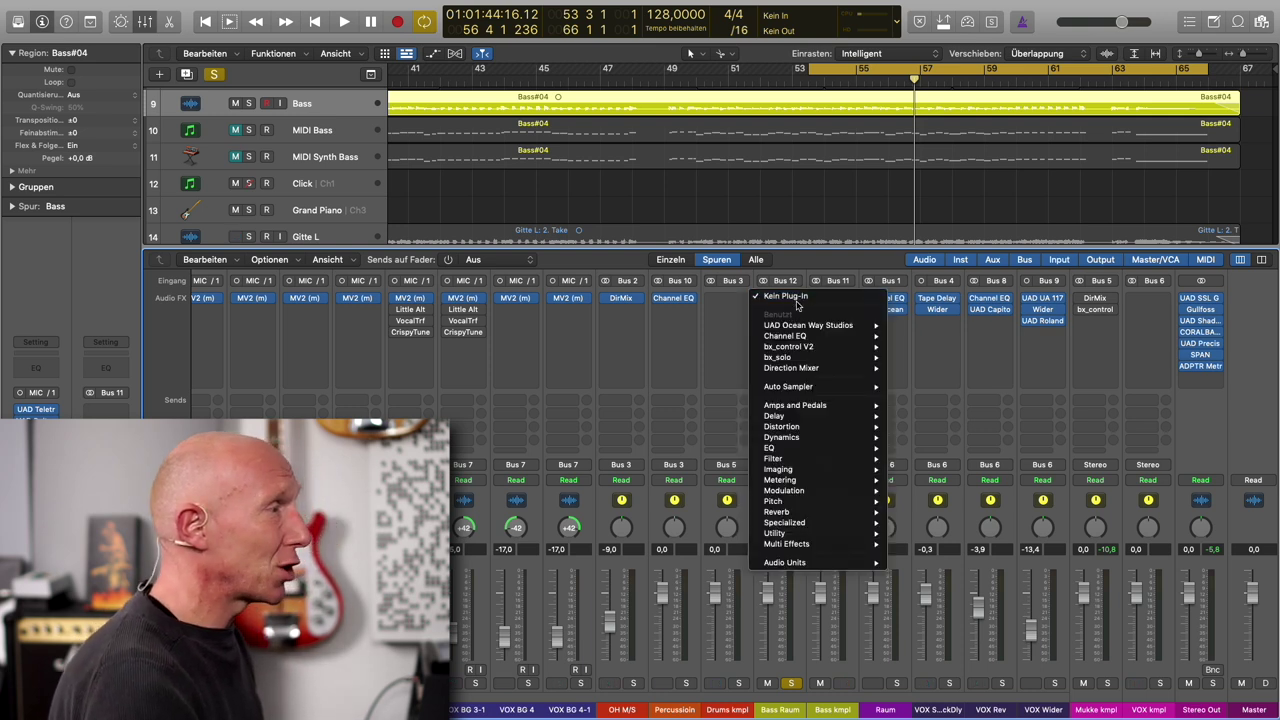
pyautogui.moveTo(815, 338)
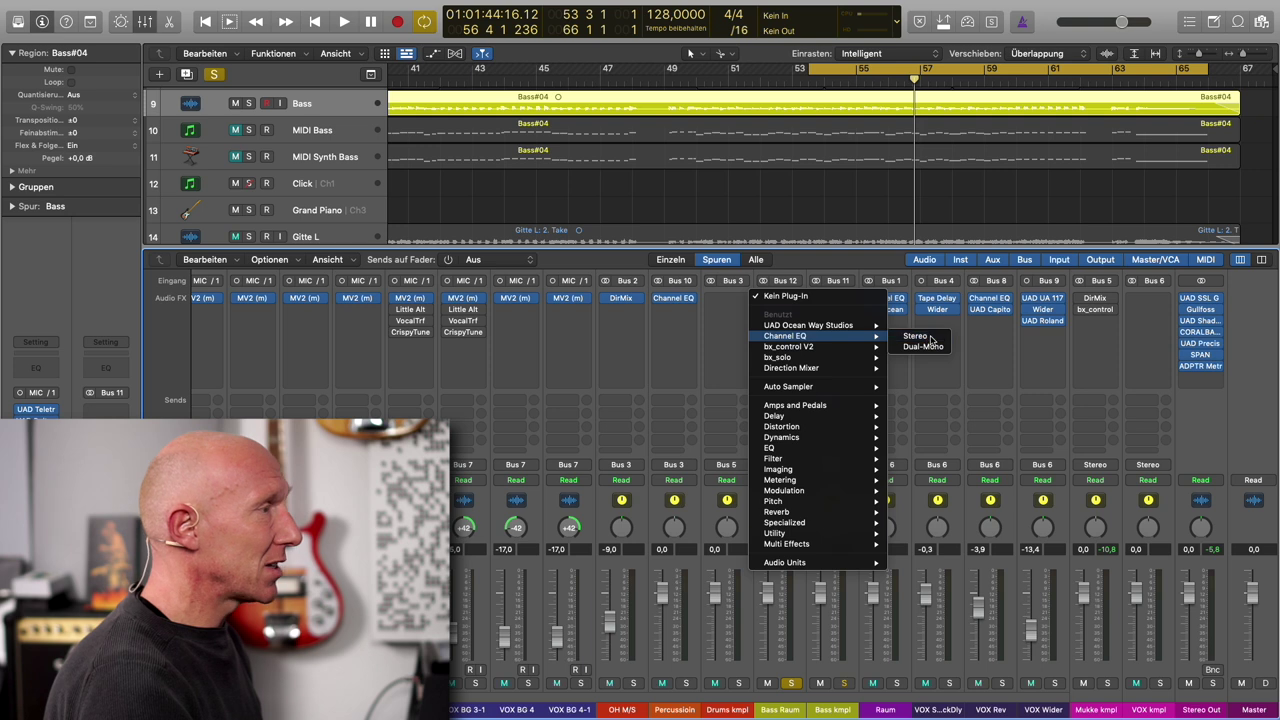
pyautogui.click(930, 338)
pyautogui.moveTo(688, 172); pyautogui.dragTo(850, 82)
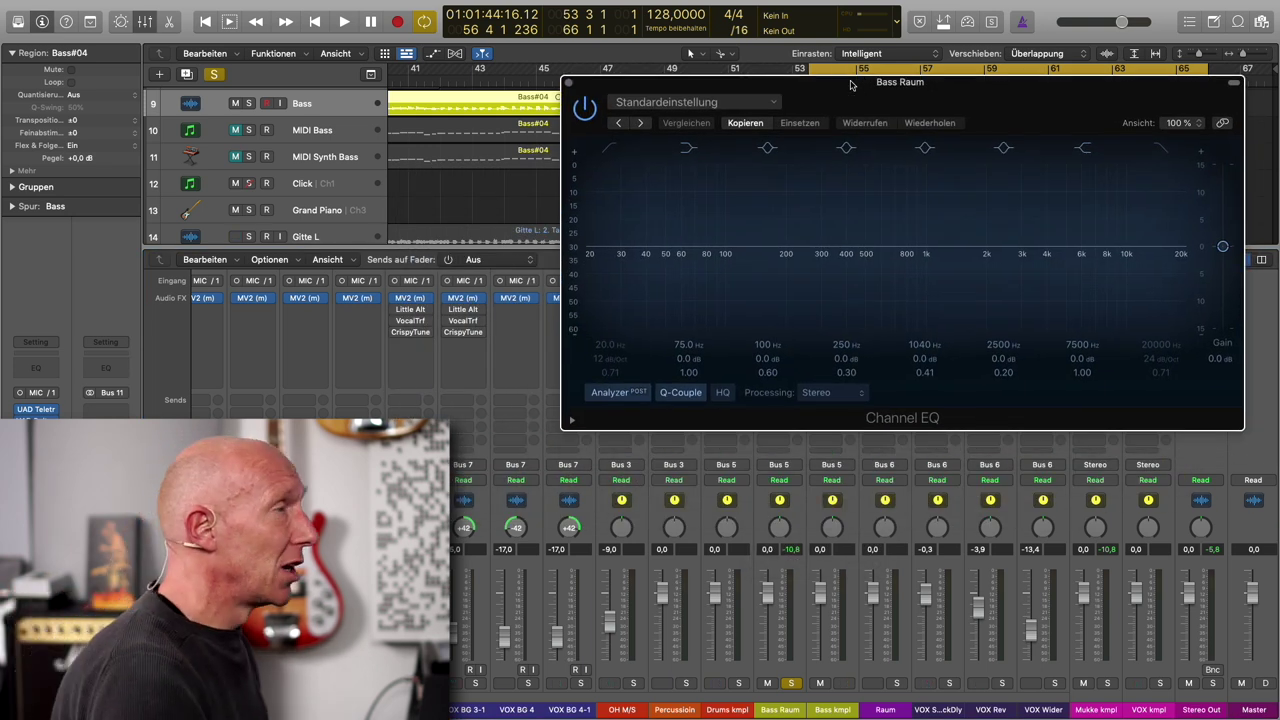
pyautogui.click(606, 149)
pyautogui.moveTo(599, 347); pyautogui.dragTo(599, 295)
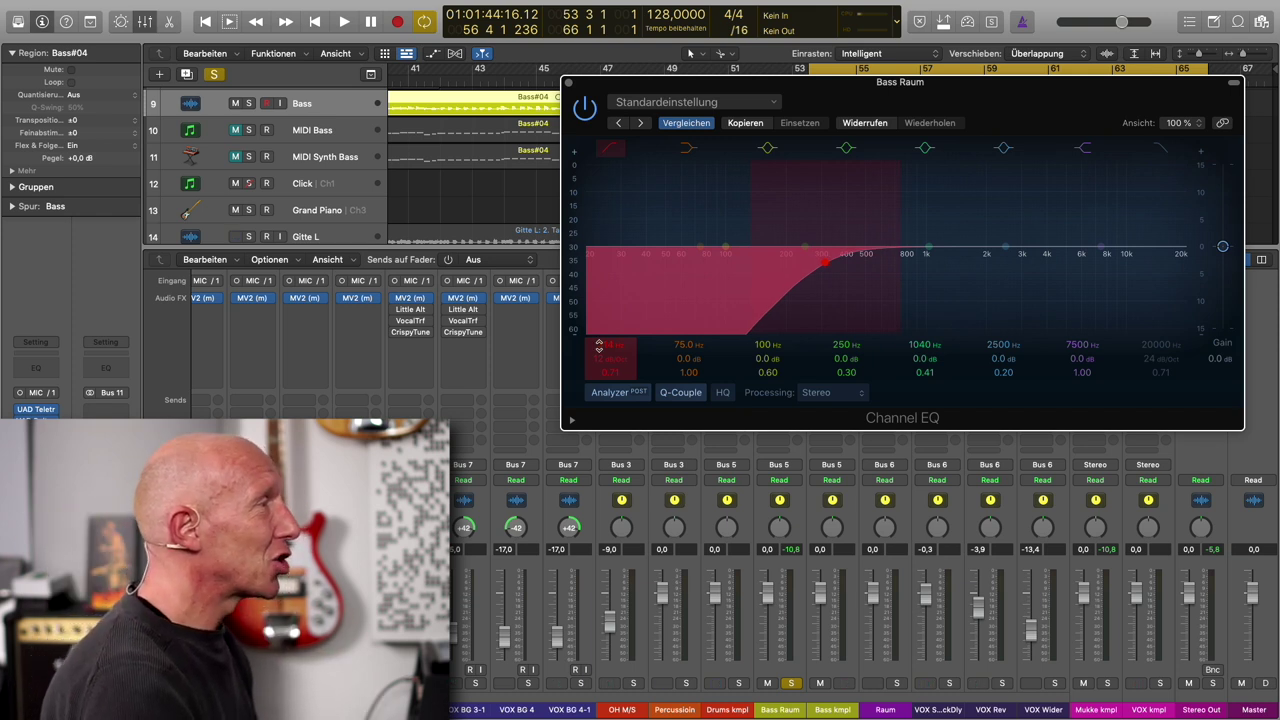
pyautogui.moveTo(938, 90); pyautogui.dragTo(921, 92)
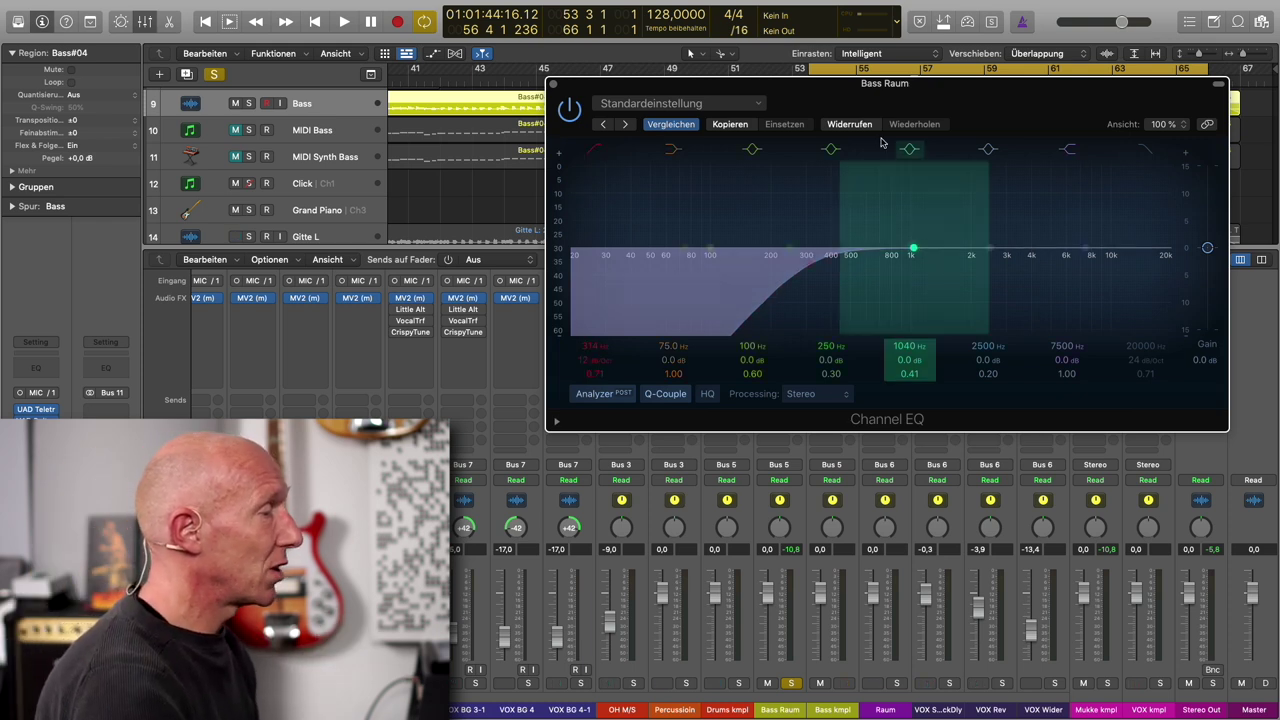
# Play the bass room and compare its sound with the Channel EQ's low cut switched off and on.
pyautogui.press('space')
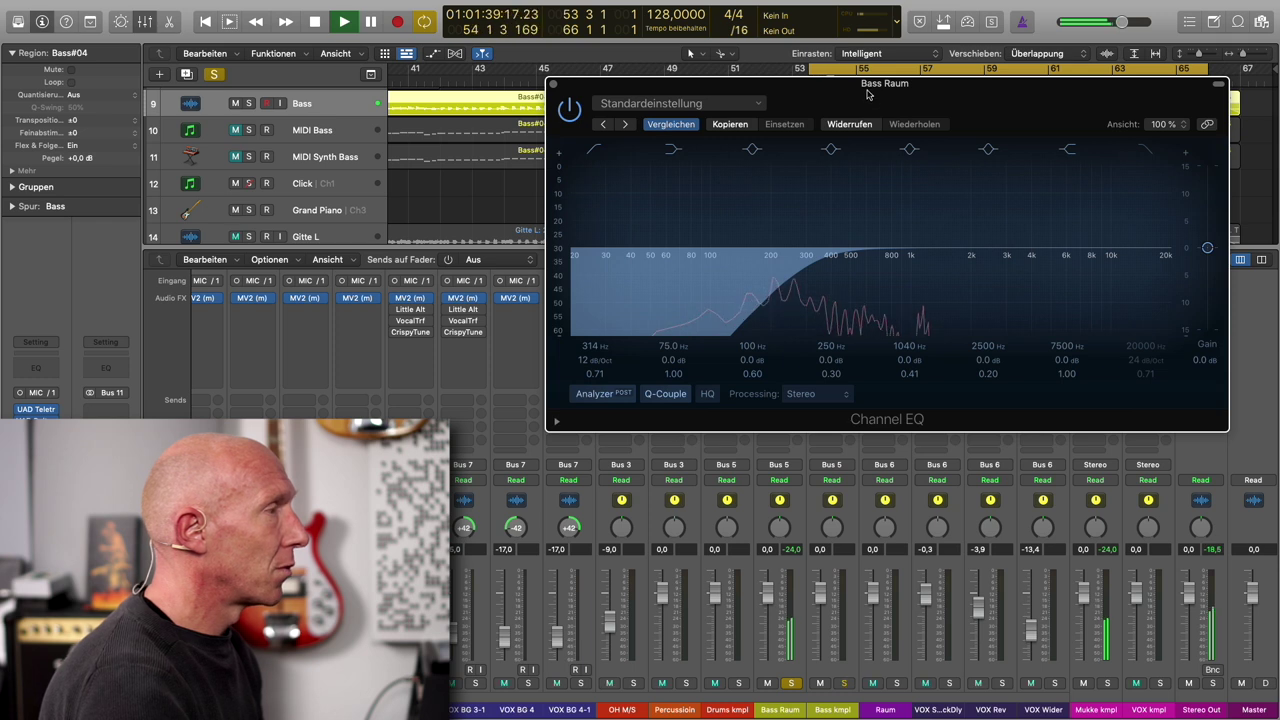
pyautogui.click(590, 151)
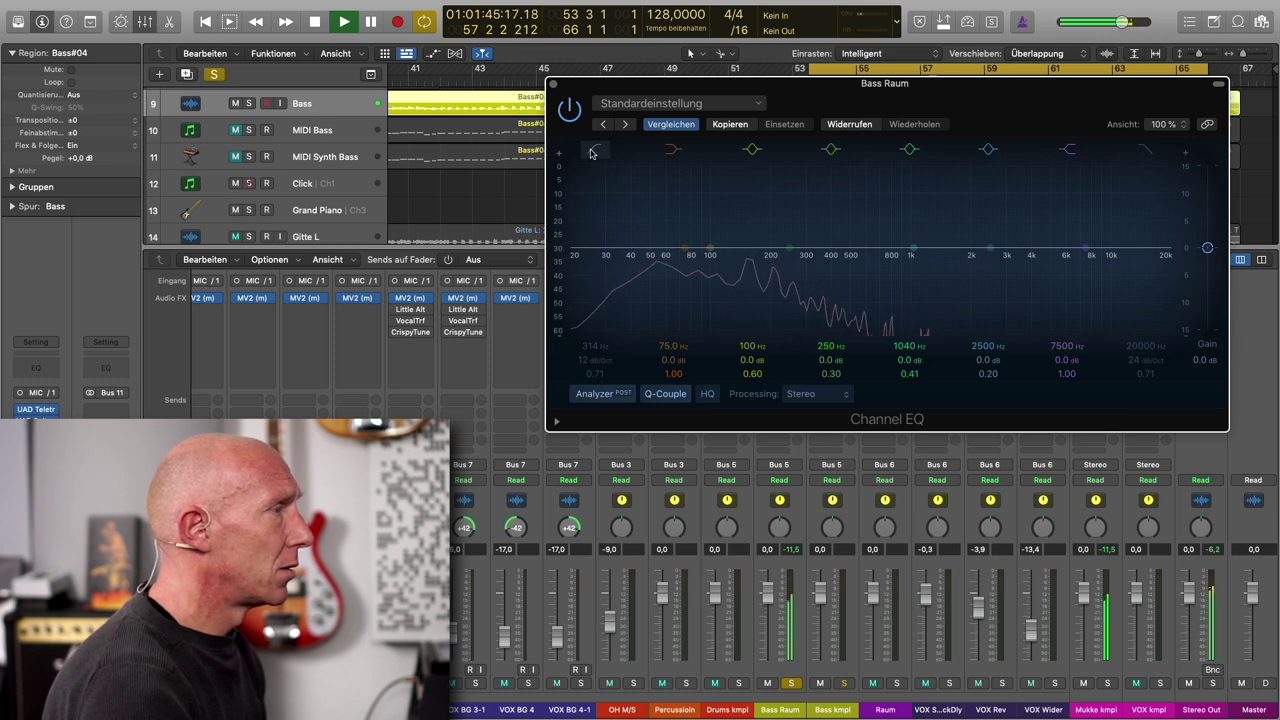
pyautogui.click(590, 151)
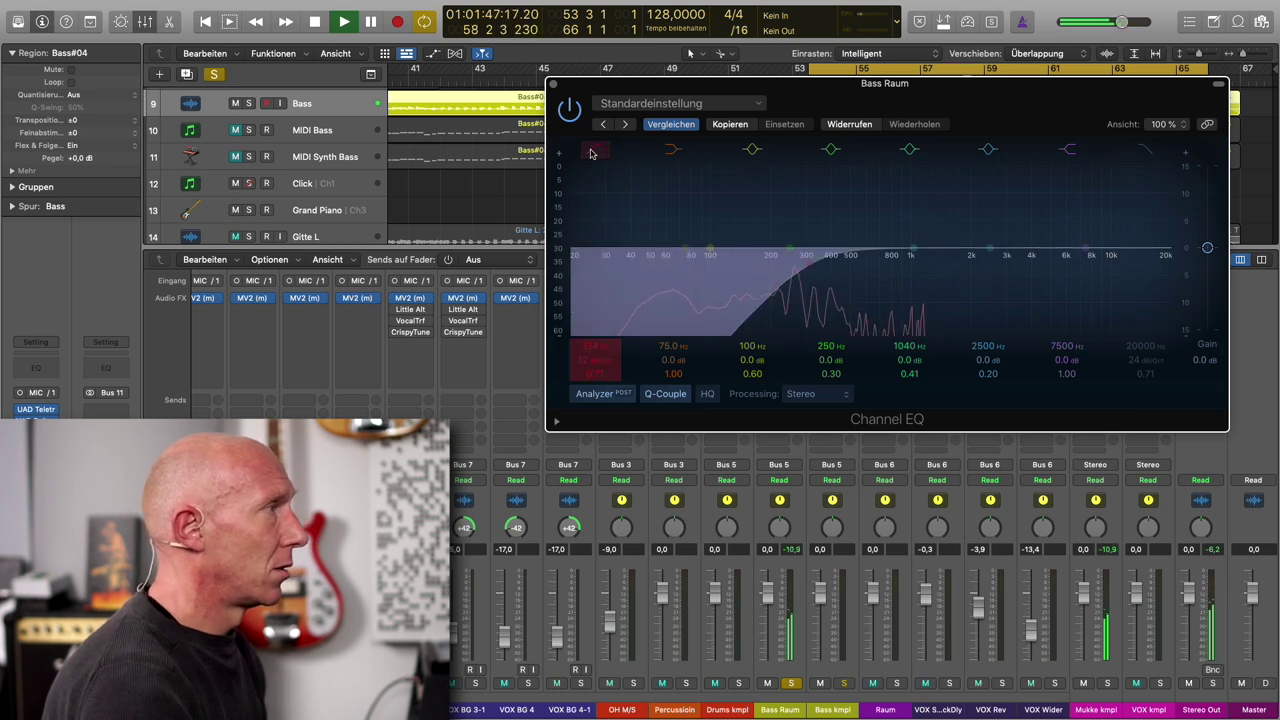
# Check the filtered bass room's low frequencies in the Stereo Out's ADPTR MetricAB stereo image, then close the plug-in windows.
pyautogui.press('space')
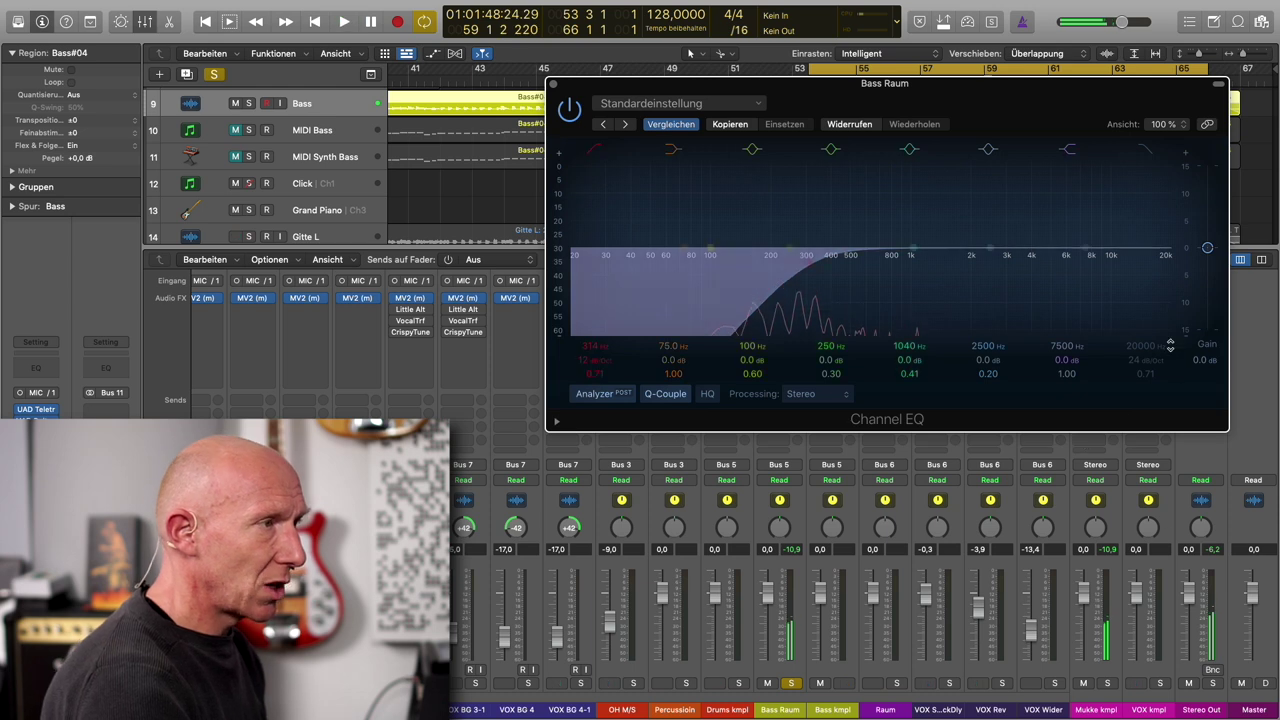
pyautogui.moveTo(1048, 98); pyautogui.dragTo(930, 44)
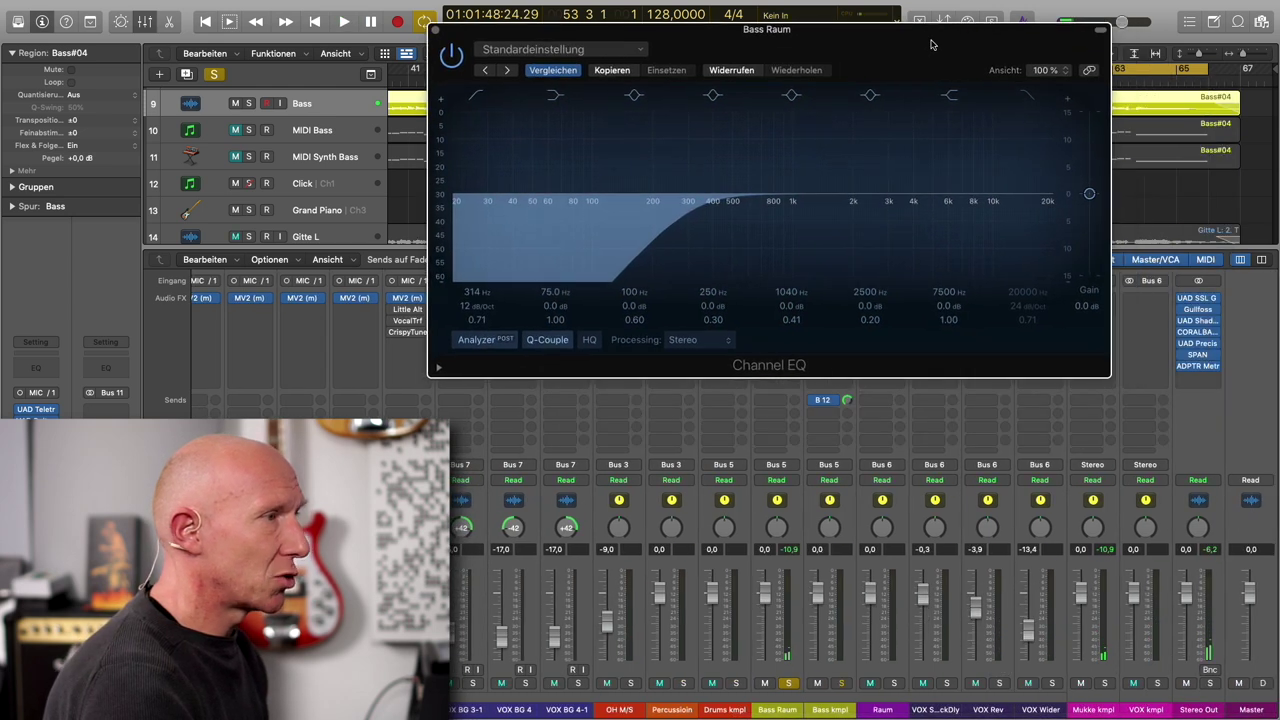
pyautogui.press('space')
pyautogui.click(1197, 365)
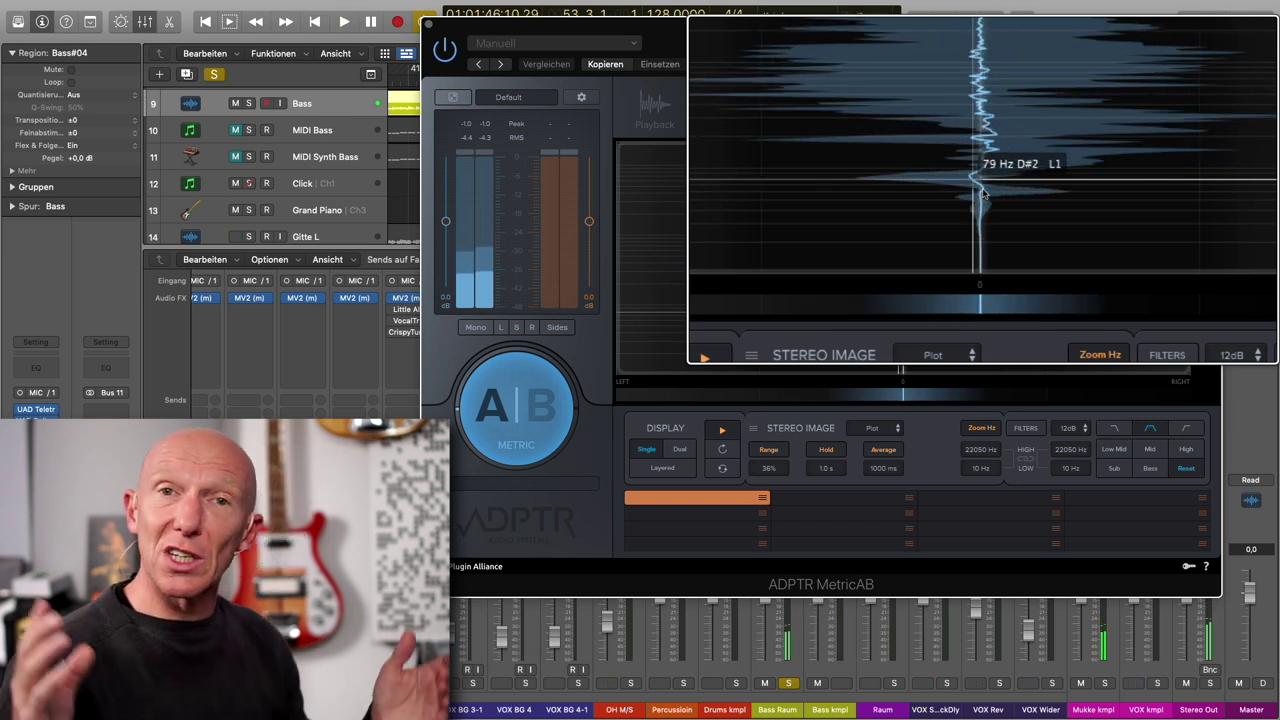
pyautogui.press('space')
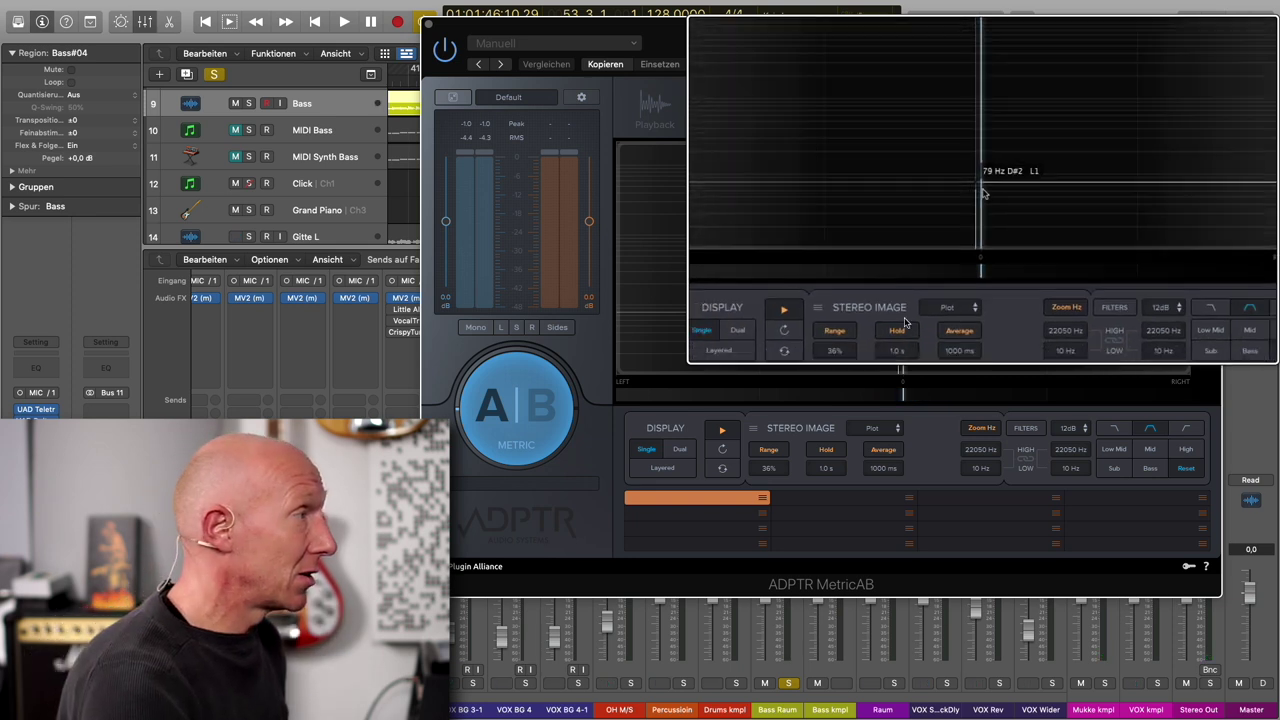
pyautogui.click(429, 24)
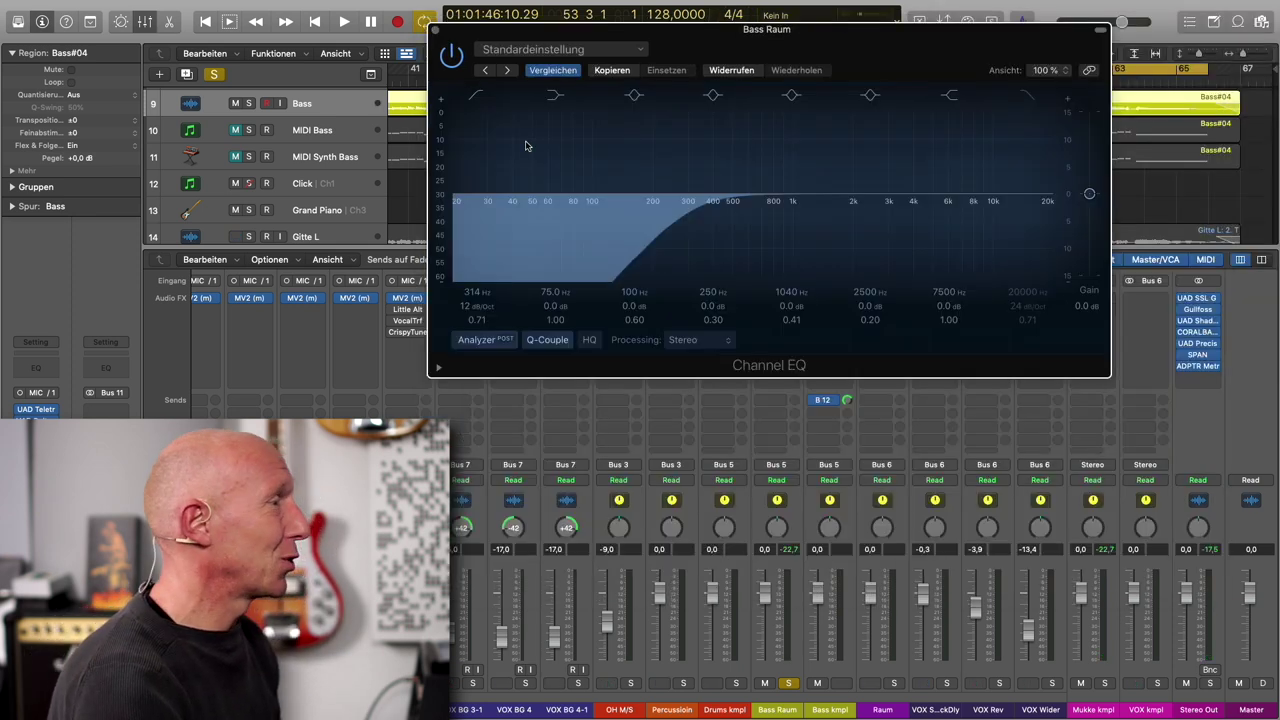
pyautogui.click(433, 31)
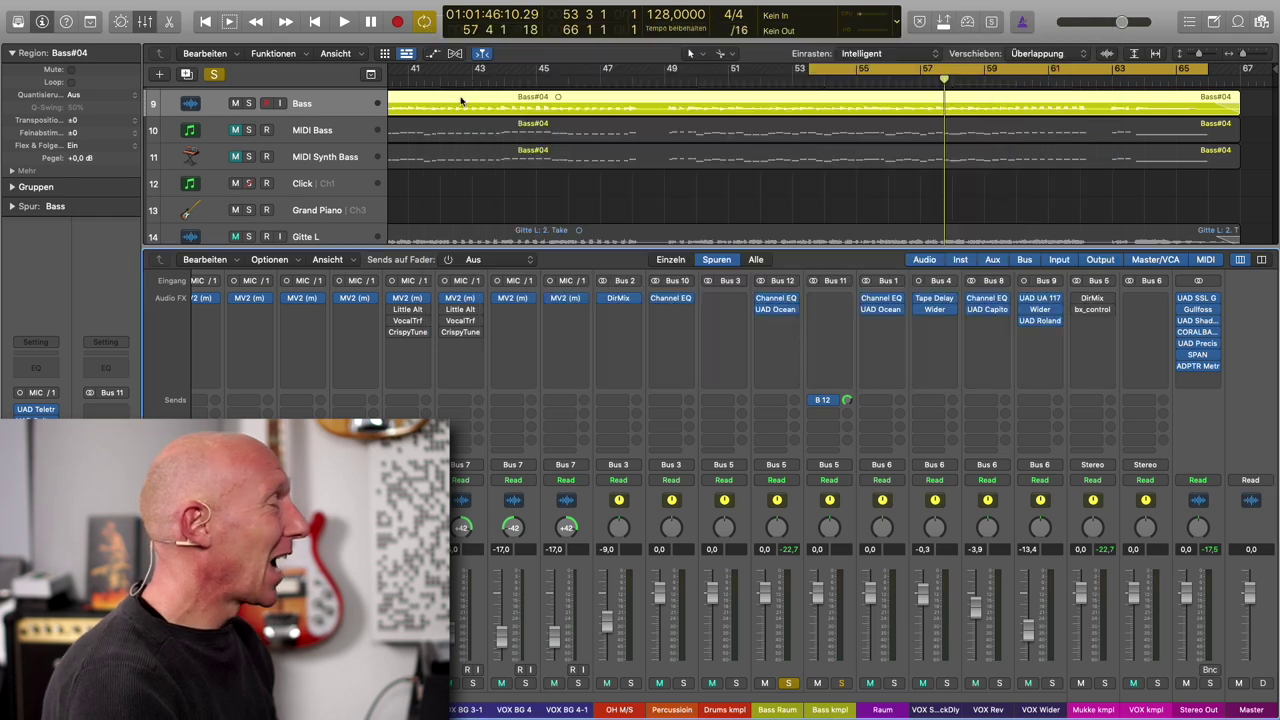
# Solo the Bass track and play it together with its room, lowering the Bass Raum fader to -0.7 dB.
pyautogui.hscroll(-10, 793, 420)
pyautogui.hscroll(-2, 793, 420)
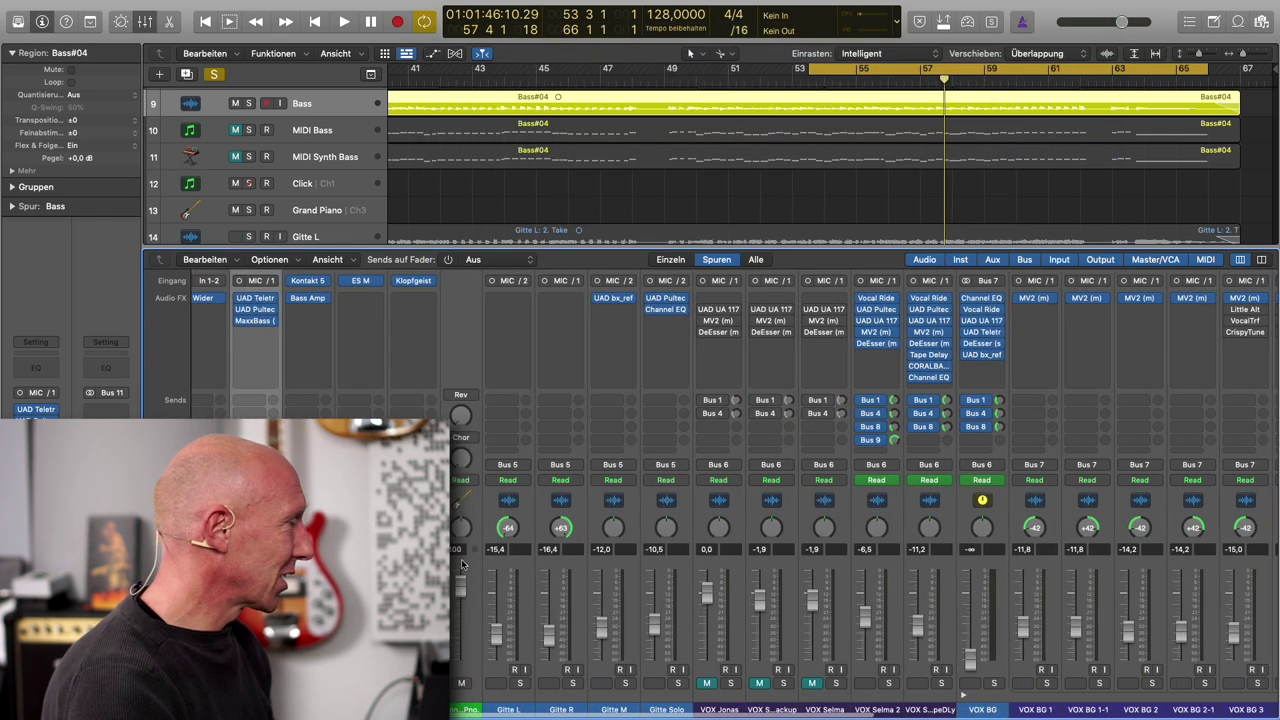
pyautogui.press('s')
pyautogui.press('space')
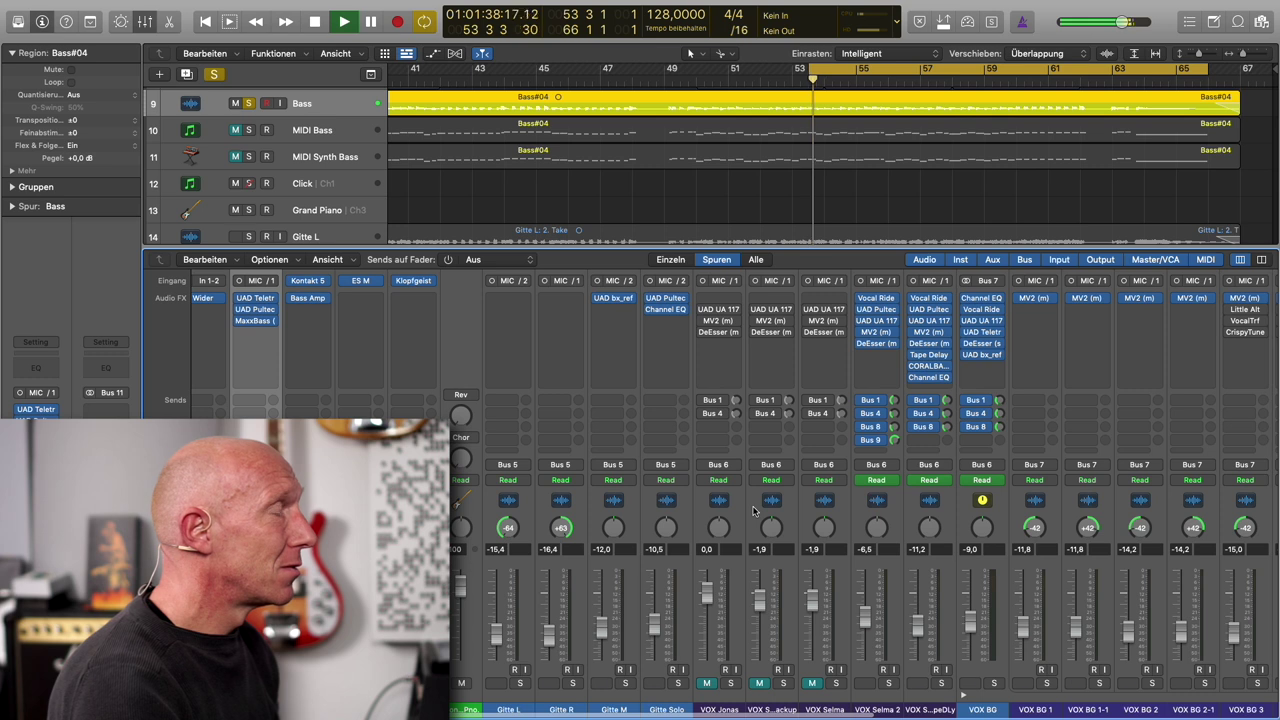
pyautogui.hscroll(15, 754, 511)
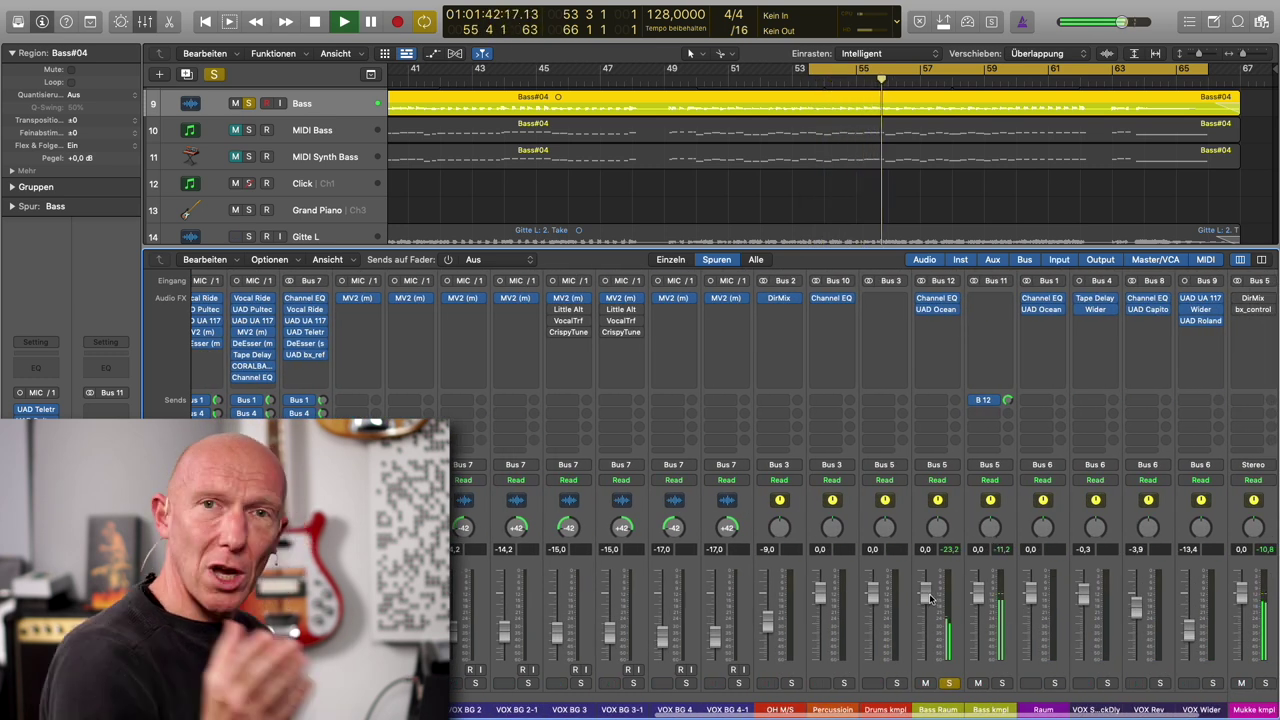
pyautogui.moveTo(928, 594)
pyautogui.mouseDown()
pyautogui.moveTo(926, 550)
pyautogui.moveTo(926, 632)
pyautogui.moveTo(927, 604)
pyautogui.mouseUp()
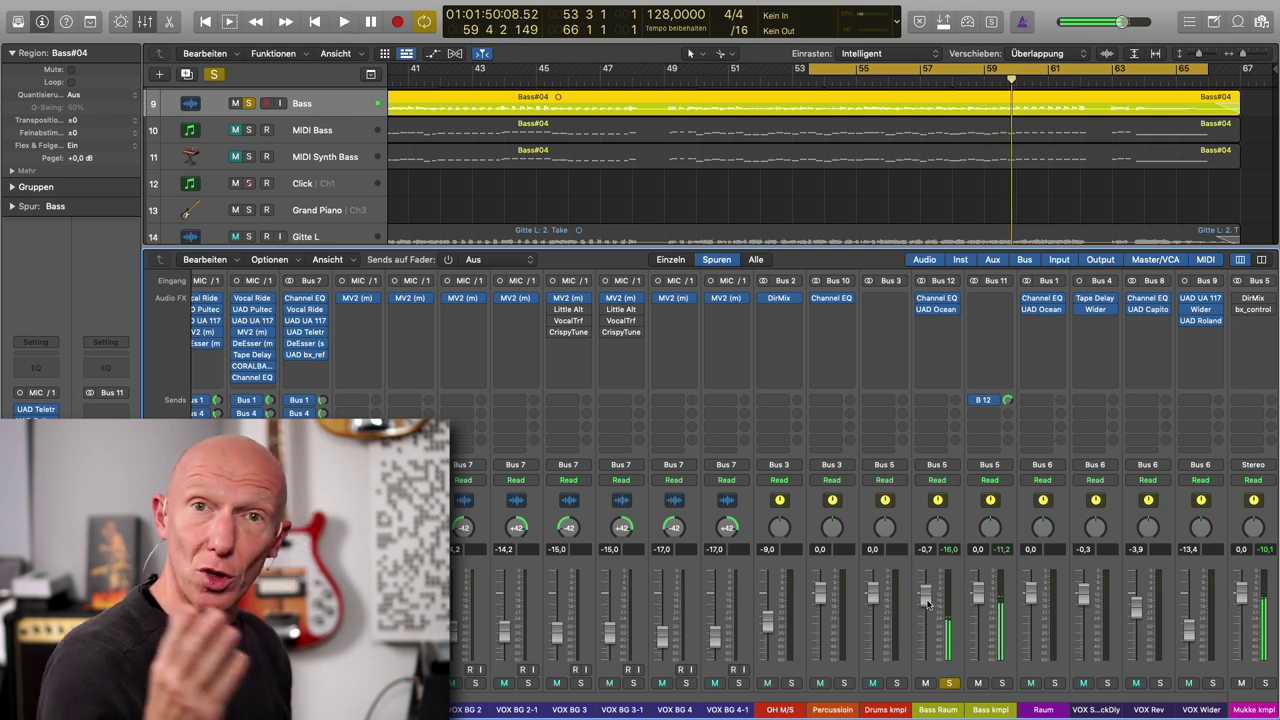
# Clear all solos and raise the Bass Raum fader to 3.2 dB while the full mix plays.
pyautogui.hscroll(-2, 927, 604)
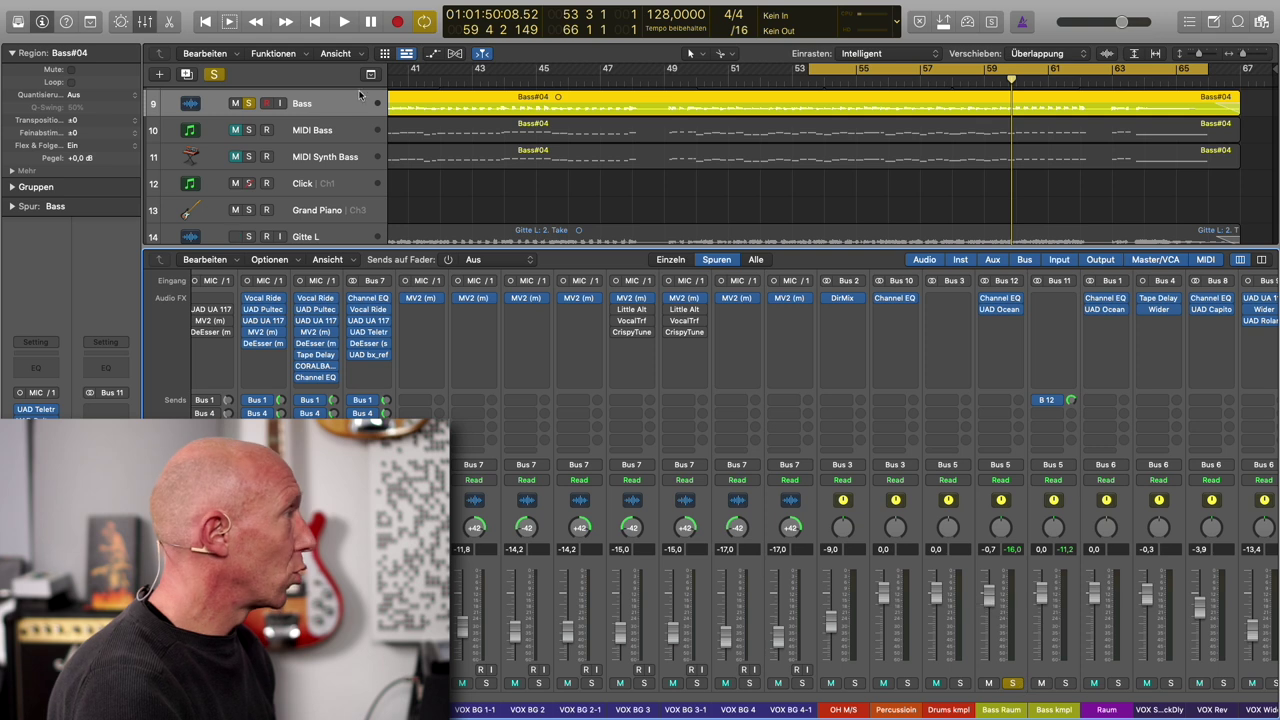
pyautogui.click(212, 75)
pyautogui.press('space')
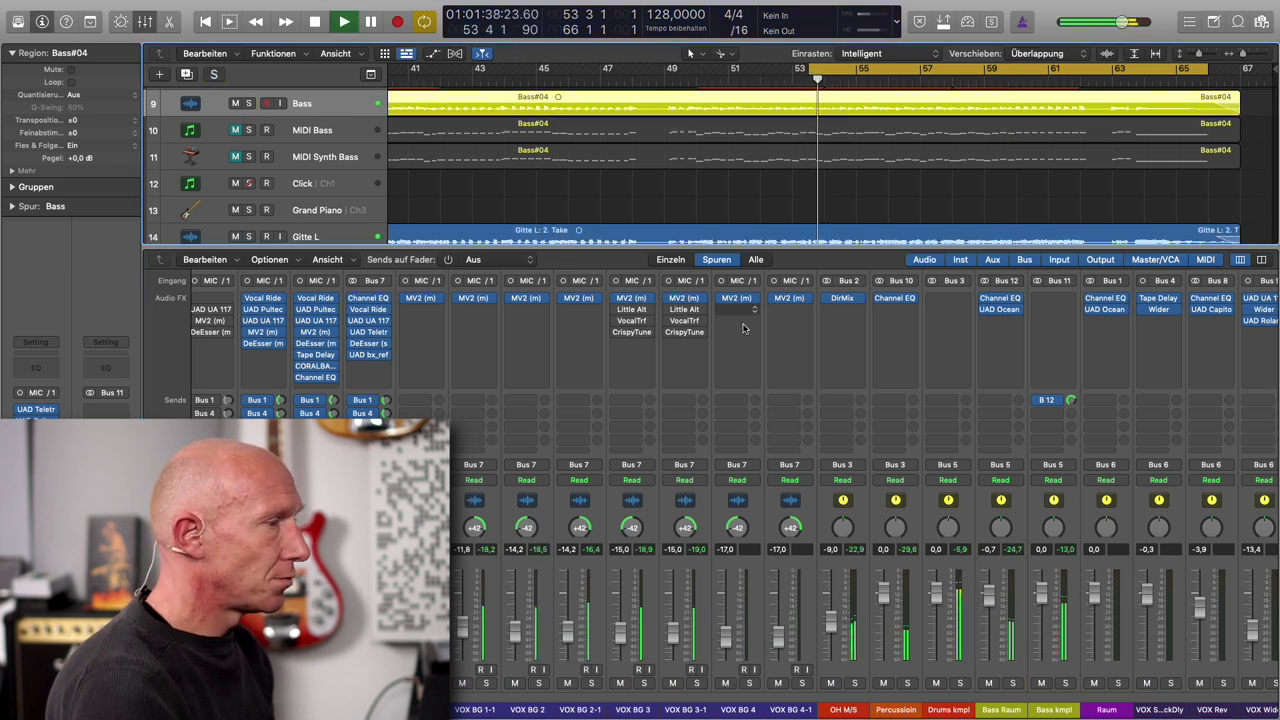
pyautogui.moveTo(994, 604); pyautogui.dragTo(988, 576)
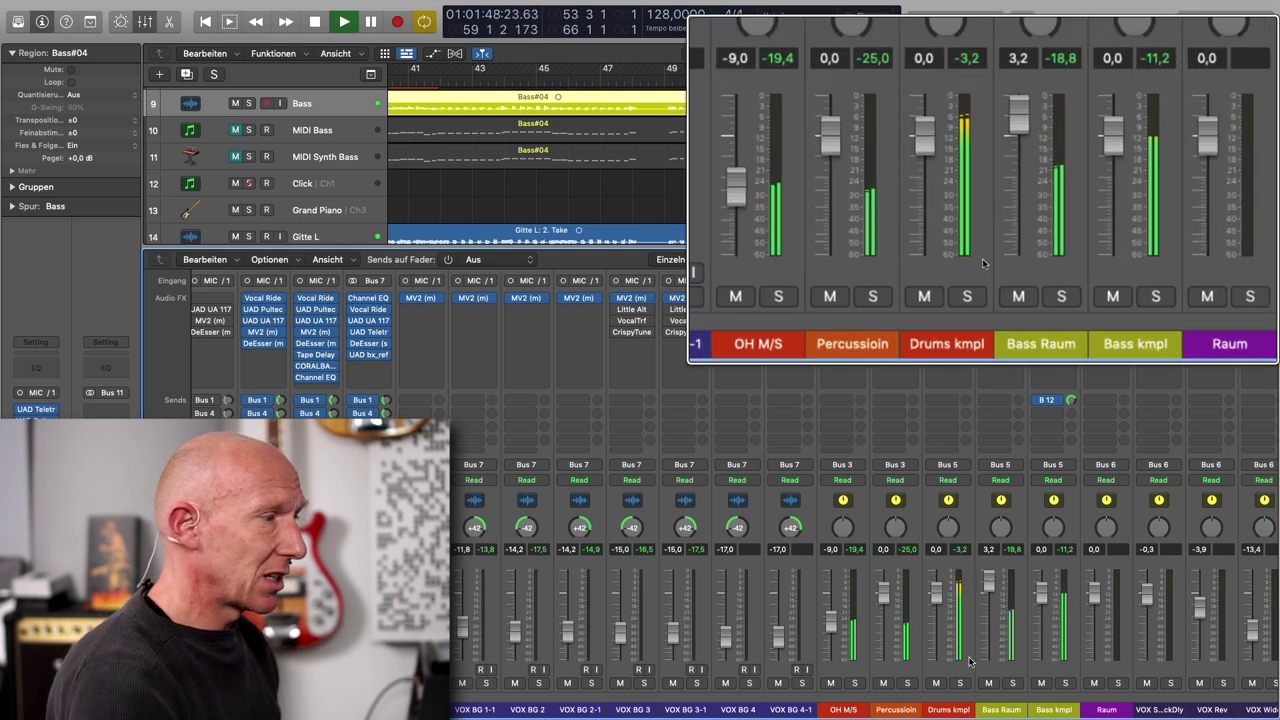
# Compare the full mix with Bass Raum muted and unmuted, raising its fader to 5.4 dB between comparisons.
pyautogui.click(989, 683)
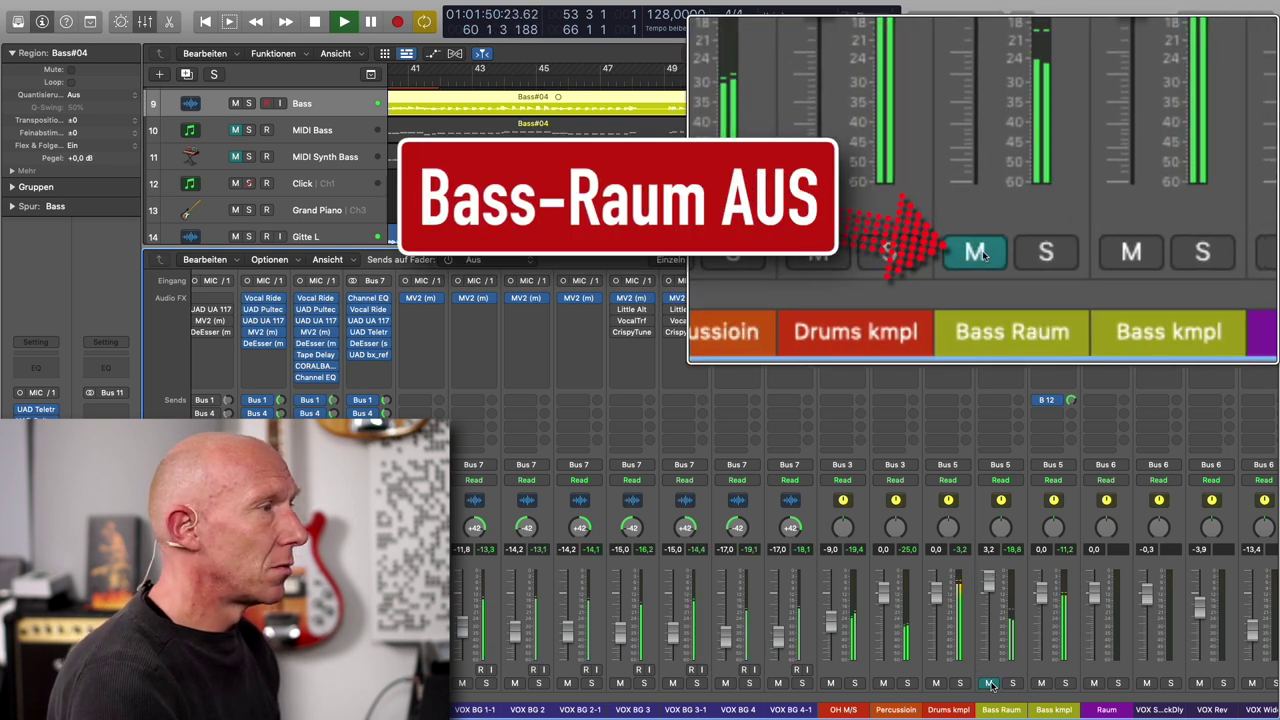
pyautogui.click(989, 683)
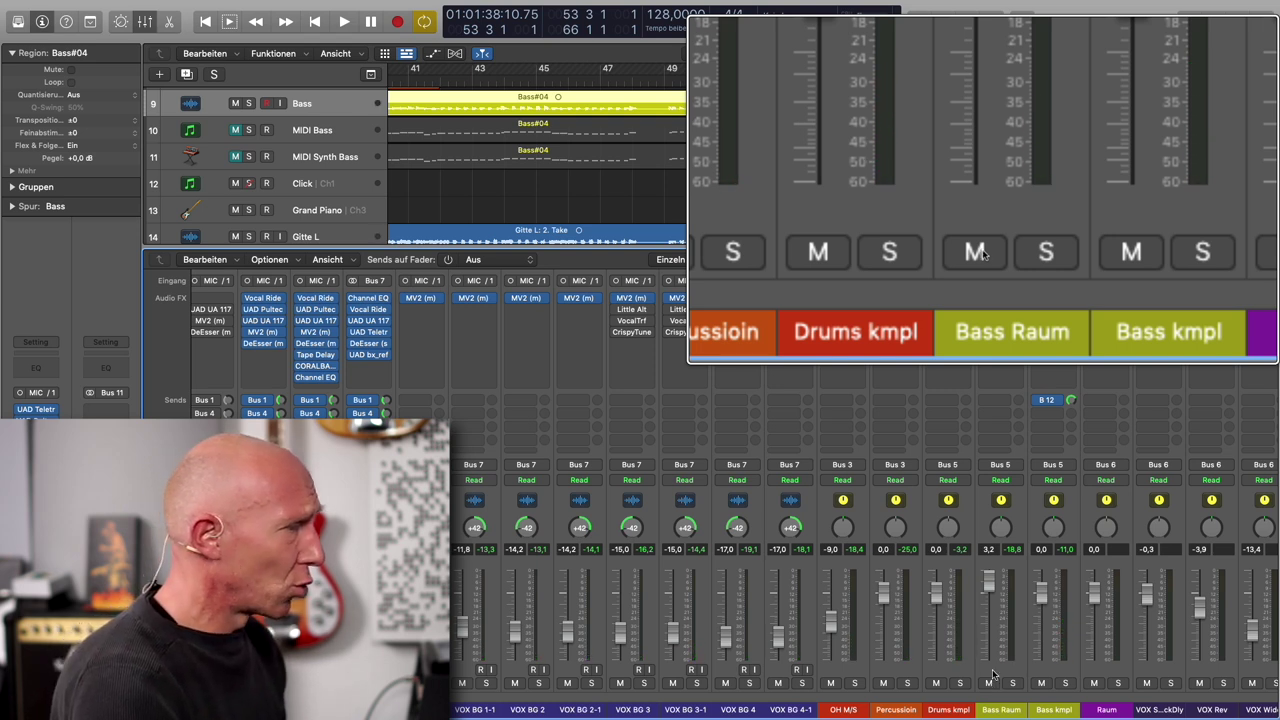
pyautogui.moveTo(988, 580); pyautogui.dragTo(989, 572)
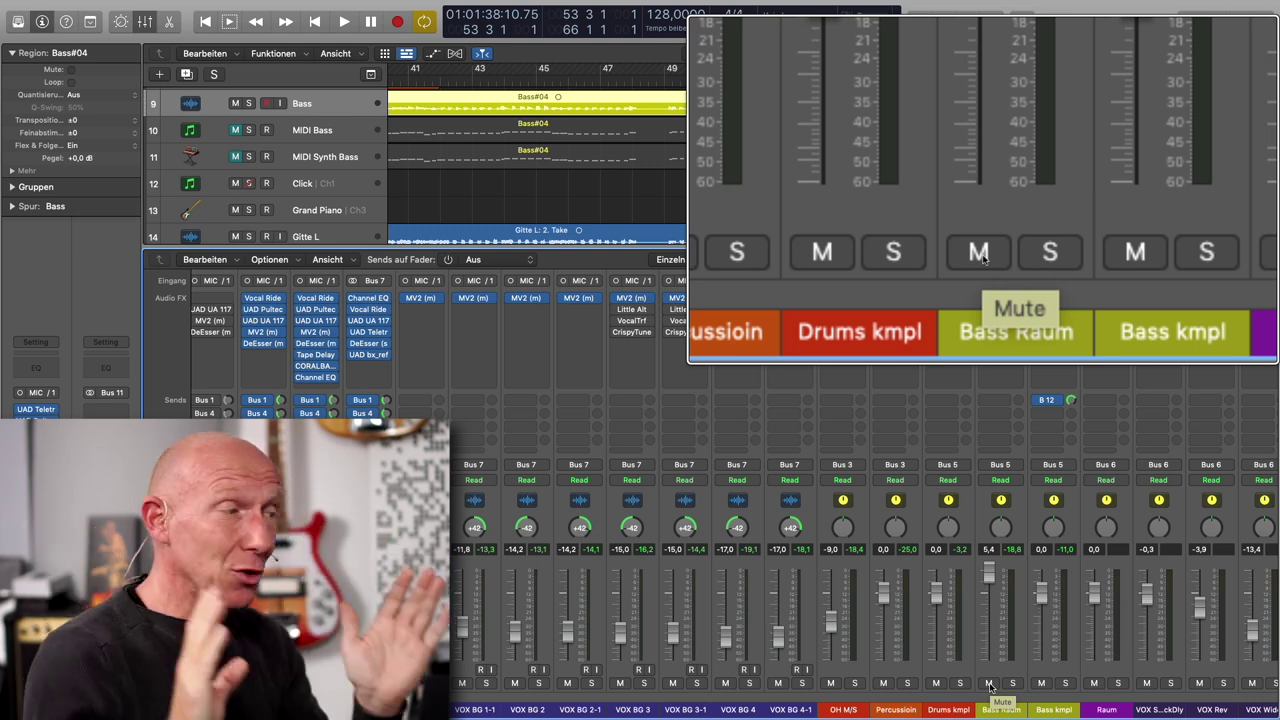
pyautogui.press('space')
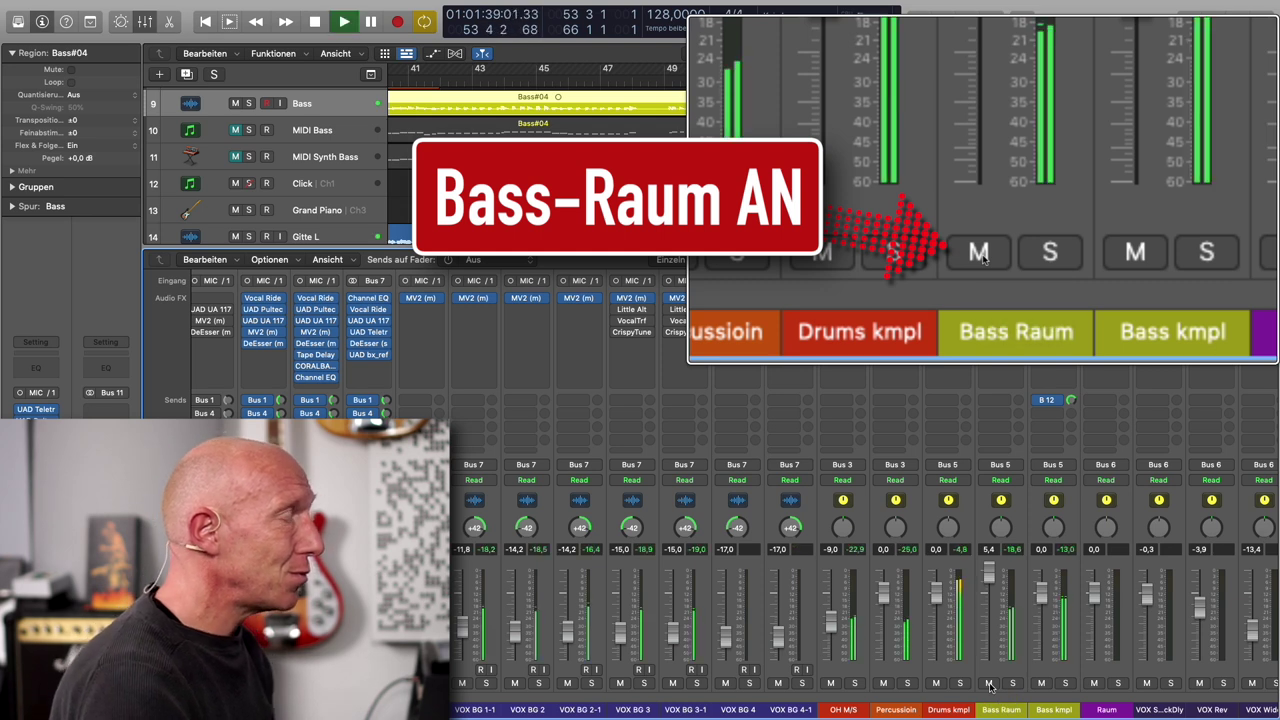
pyautogui.click(989, 684)
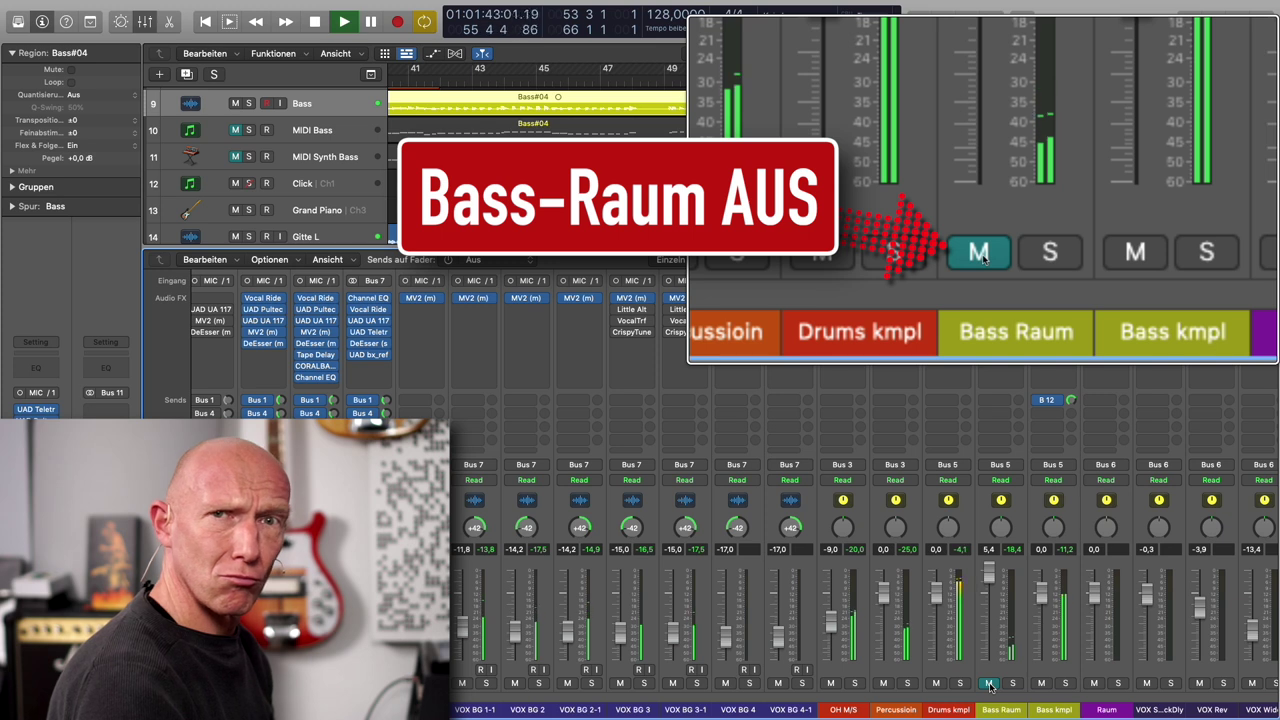
pyautogui.click(989, 684)
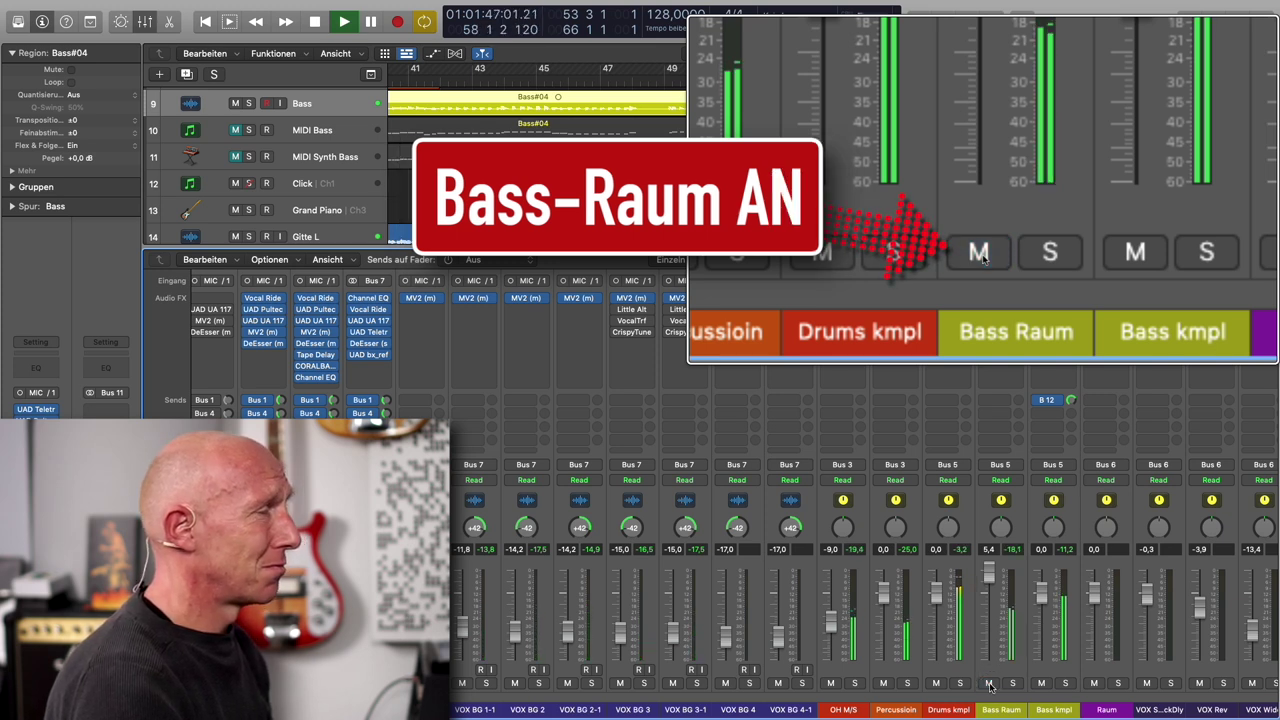
pyautogui.click(989, 684)
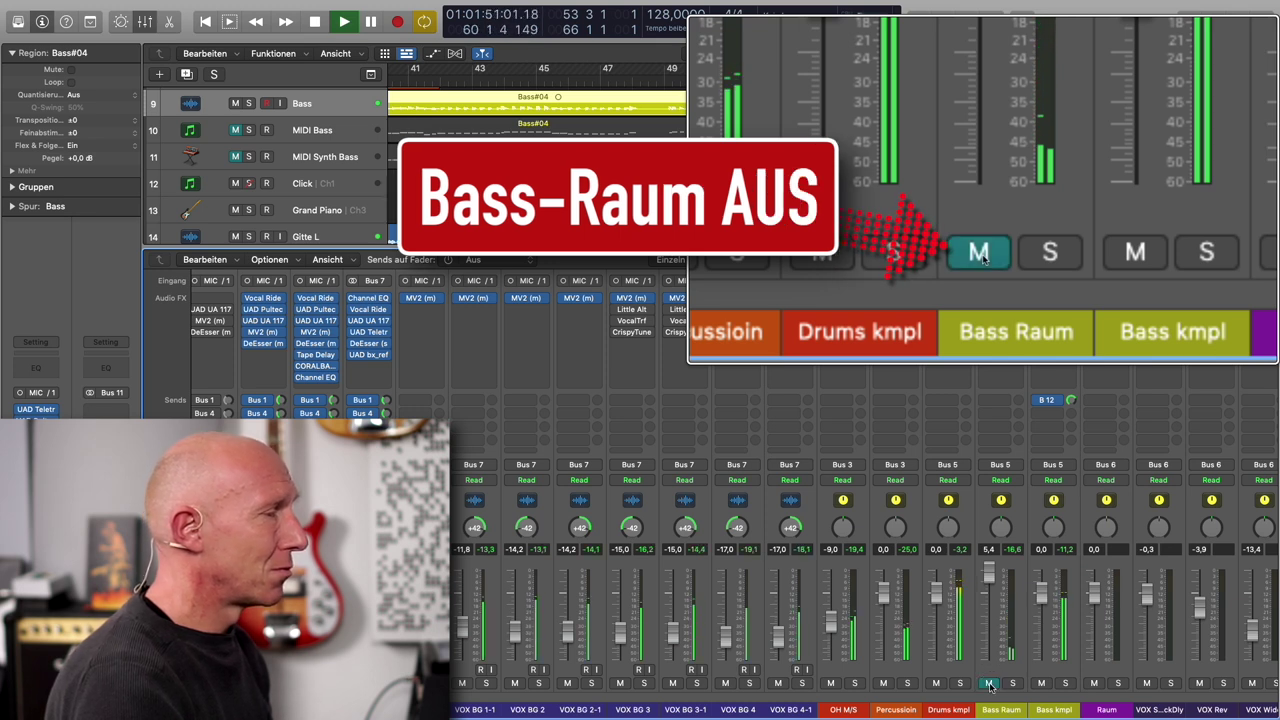
pyautogui.click(989, 684)
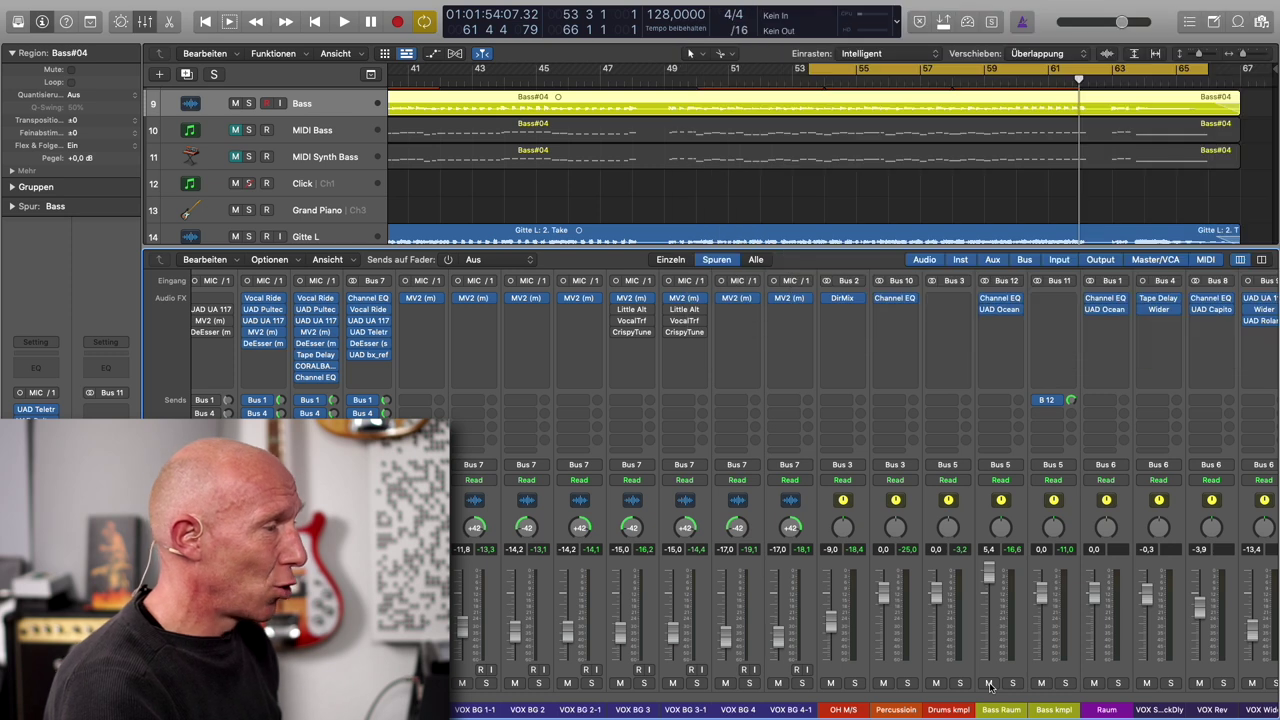
# Mute the Bass track, and unmute and solo the MIDI Bass track in its place.
pyautogui.hscroll(-10, 778, 660)
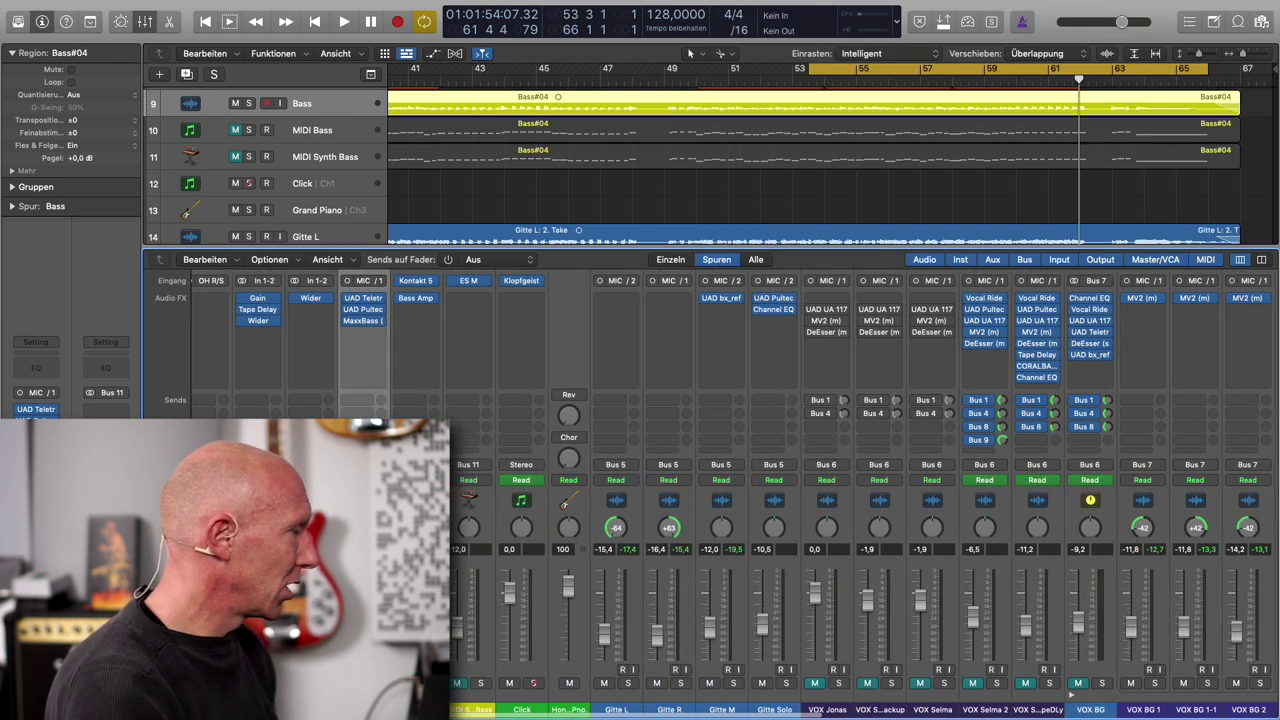
pyautogui.hotkey('ctrl', 'm')
pyautogui.hotkey('ctrl', 's')
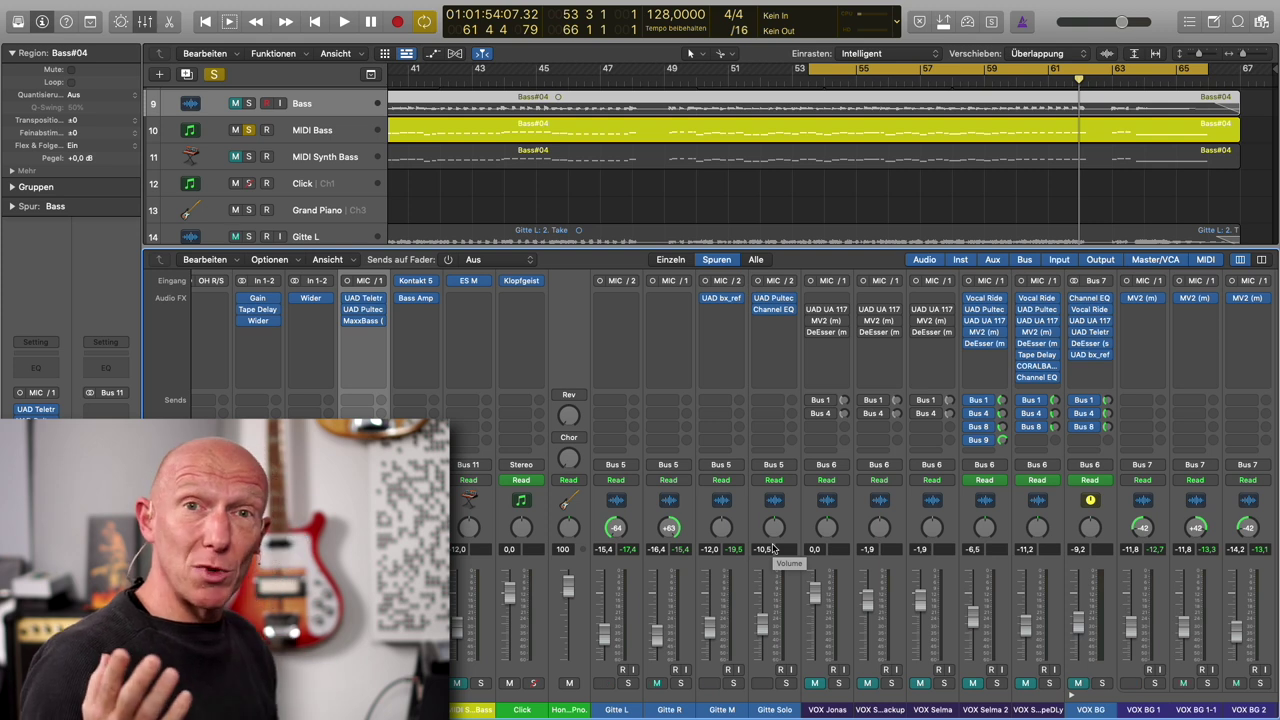
# Play the soloed MIDI Bass and compare its sound with the Bass Raum channel muted and unmuted.
pyautogui.press('space')
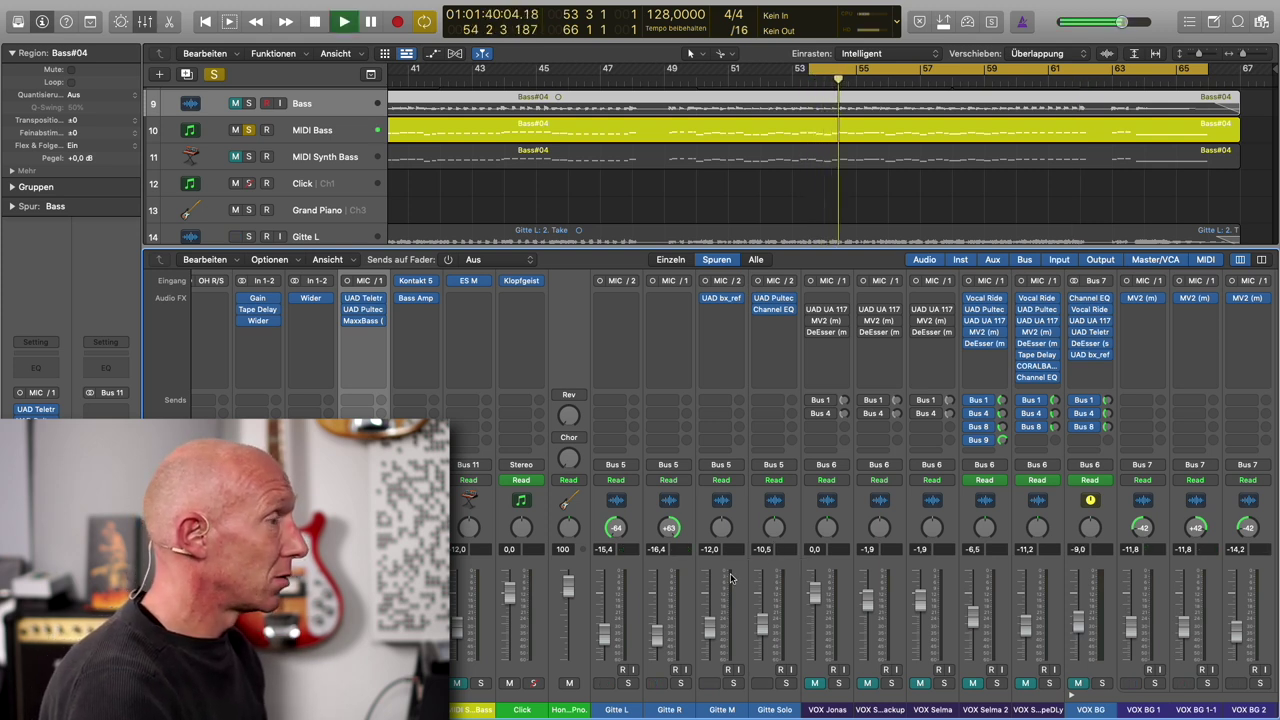
pyautogui.hscroll(15, 730, 578)
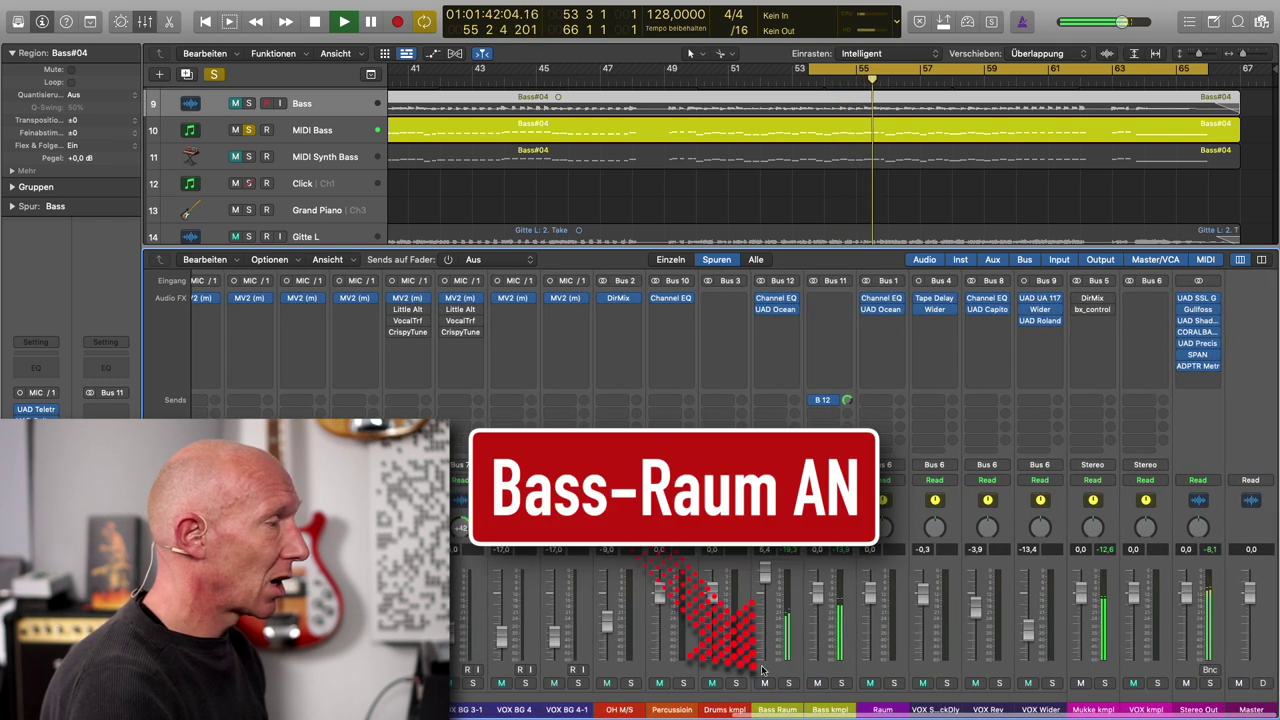
pyautogui.click(766, 683)
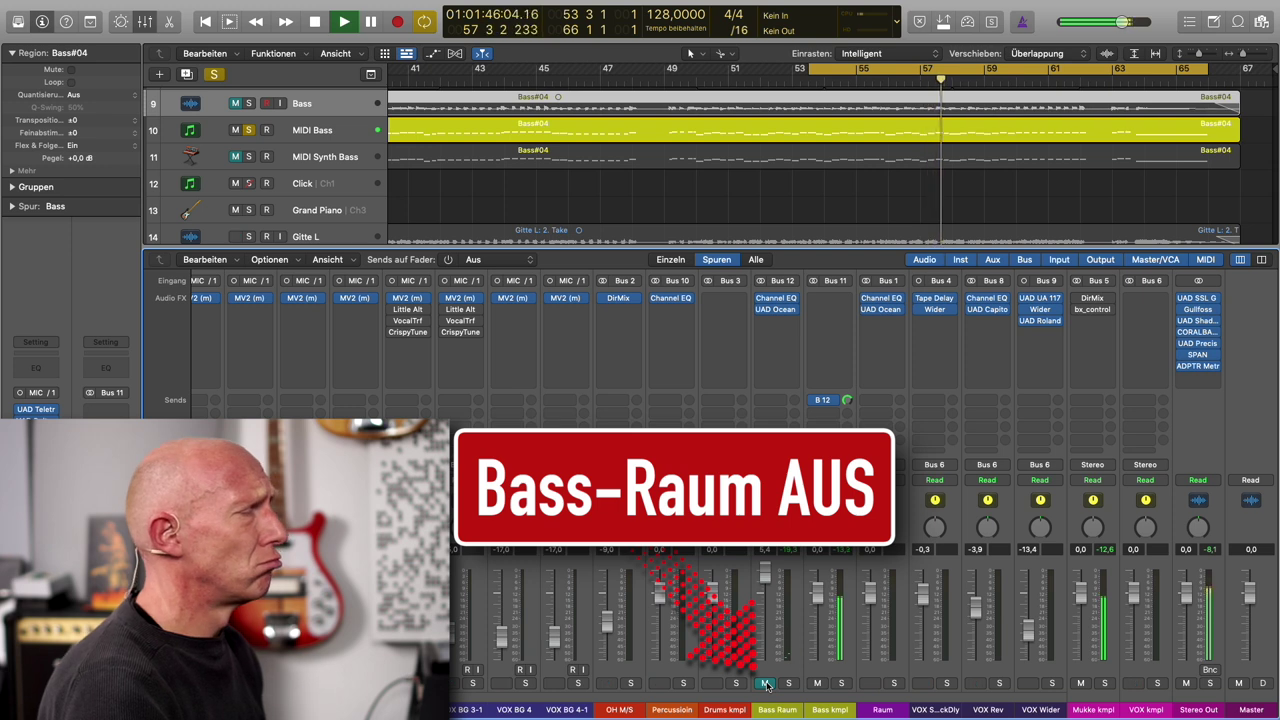
pyautogui.click(766, 683)
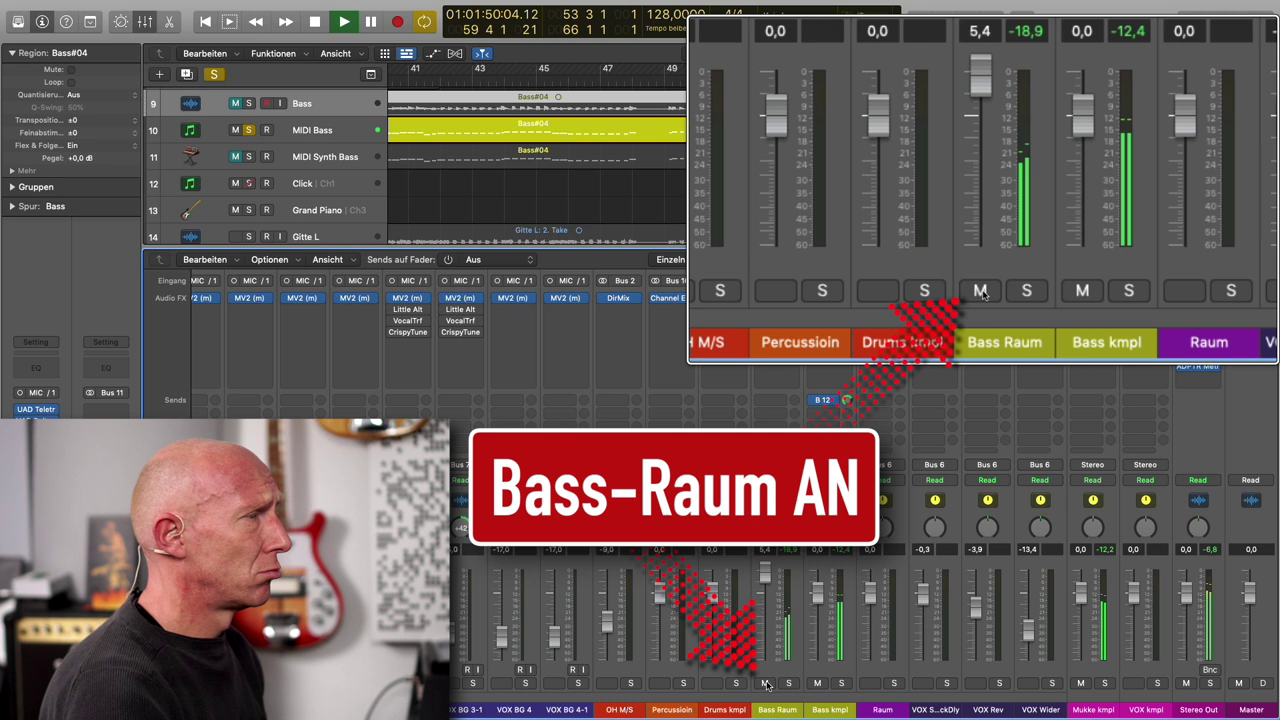
pyautogui.click(766, 683)
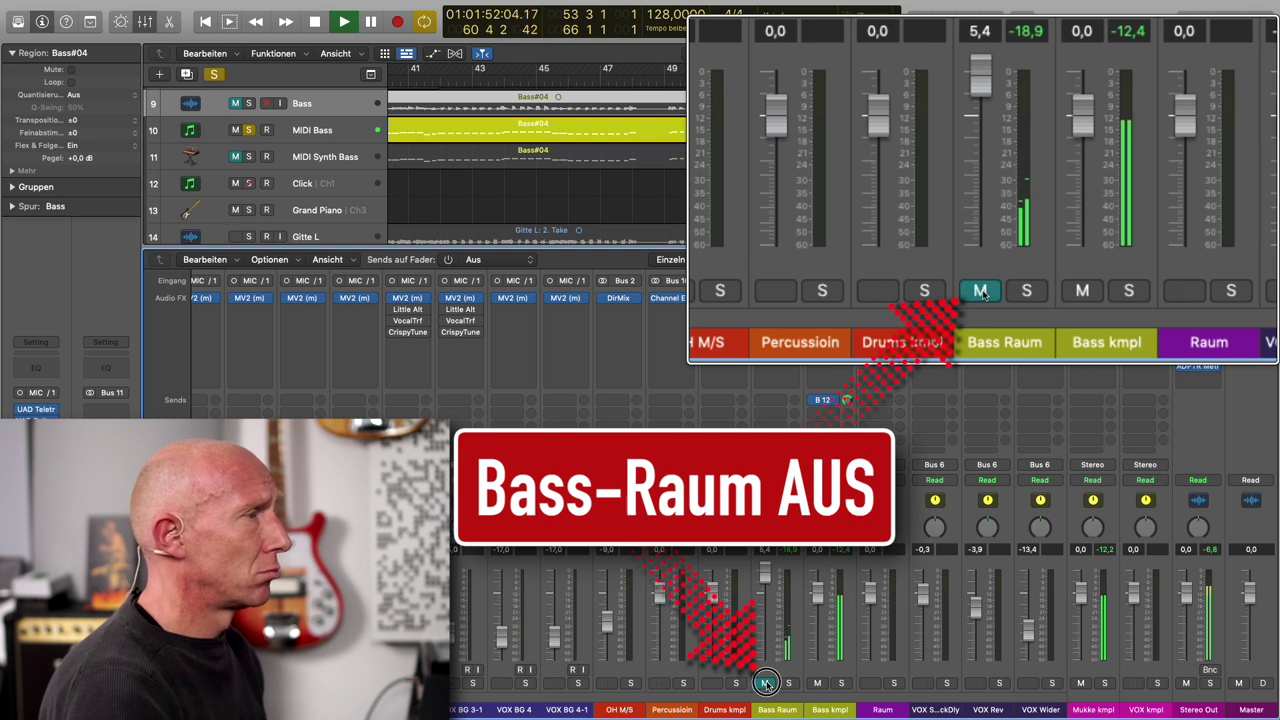
pyautogui.click(766, 683)
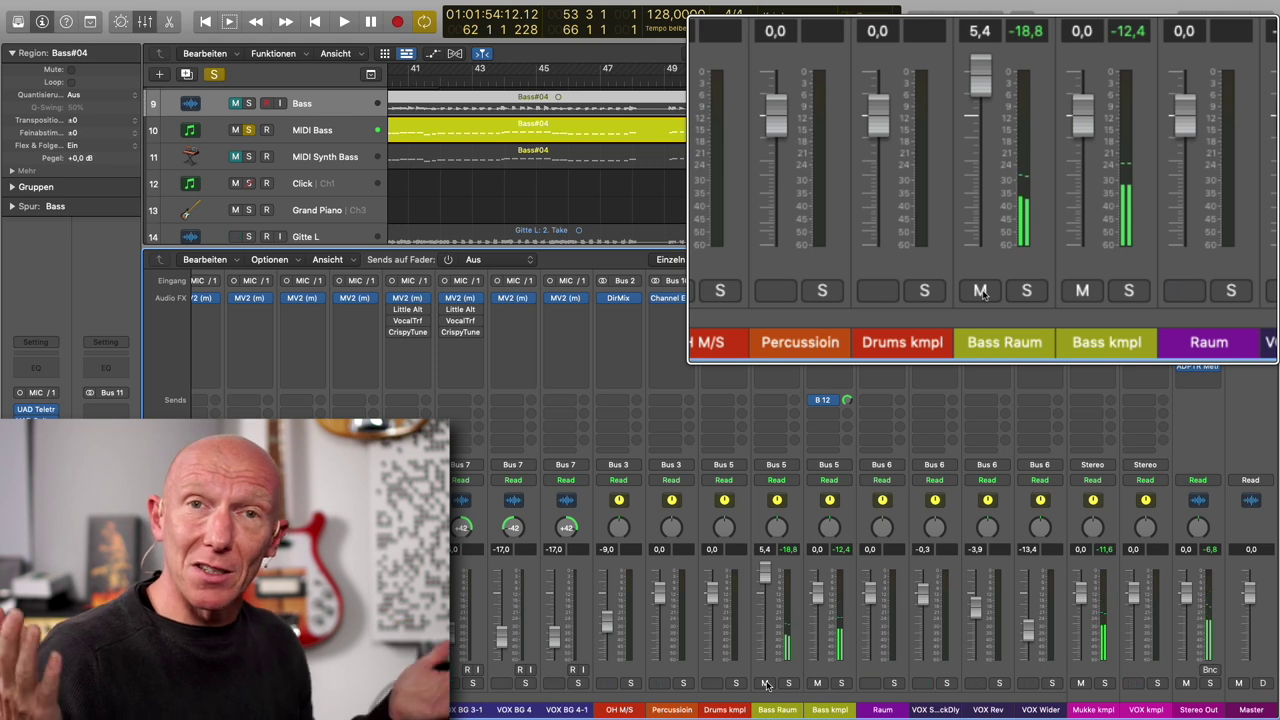
# Unsolo and mute MIDI Bass, and unmute and solo the MIDI Synth Bass track instead.
pyautogui.hscroll(-10, 767, 683)
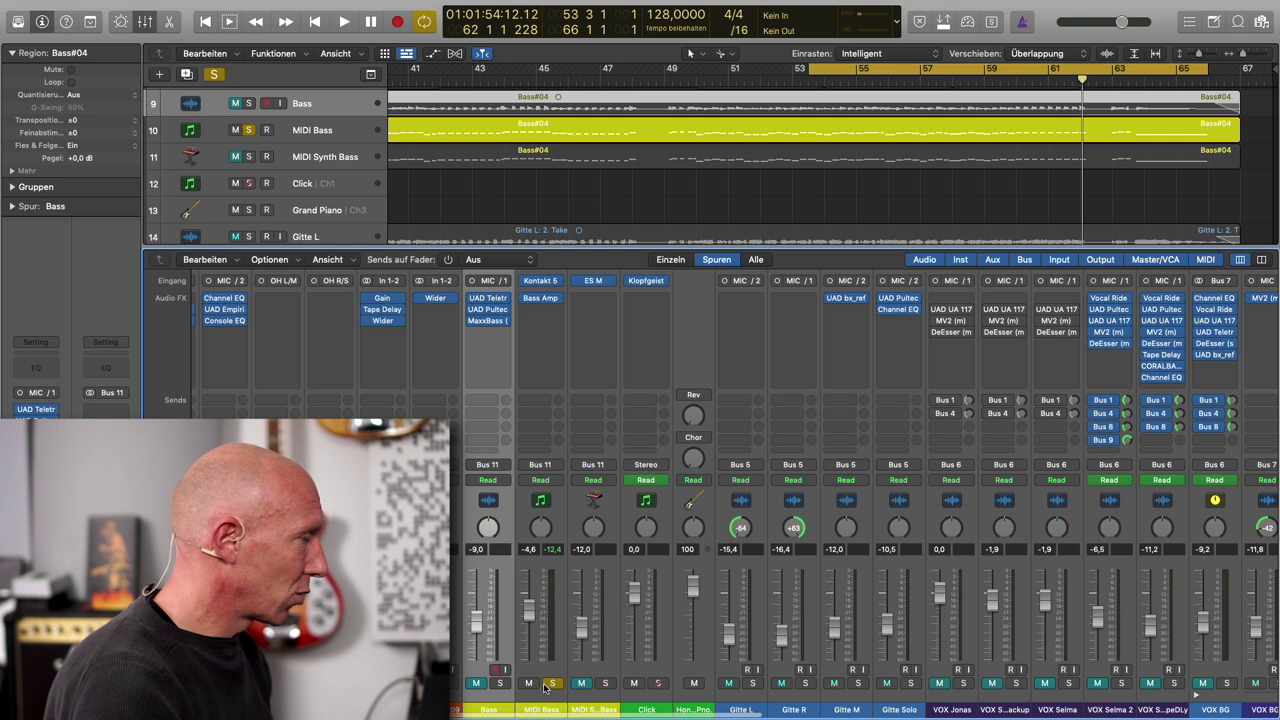
pyautogui.click(548, 684)
pyautogui.click(590, 688)
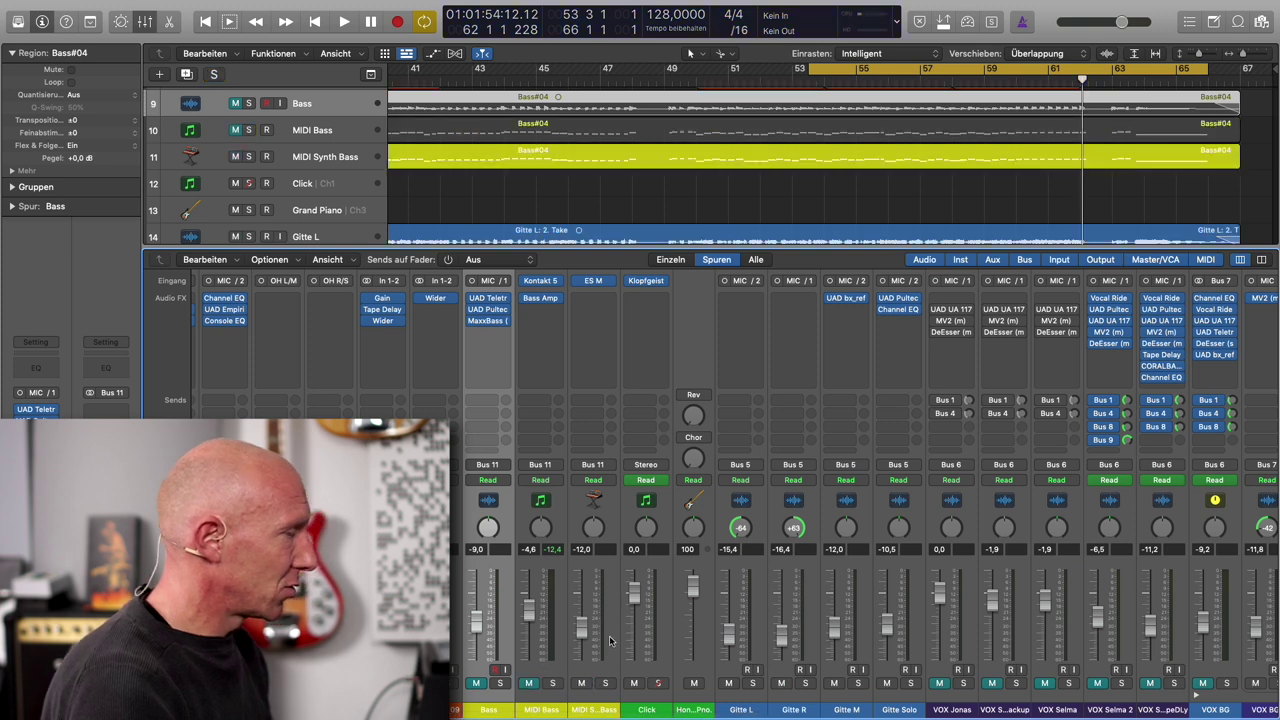
pyautogui.click(603, 684)
pyautogui.hscroll(10, 610, 680)
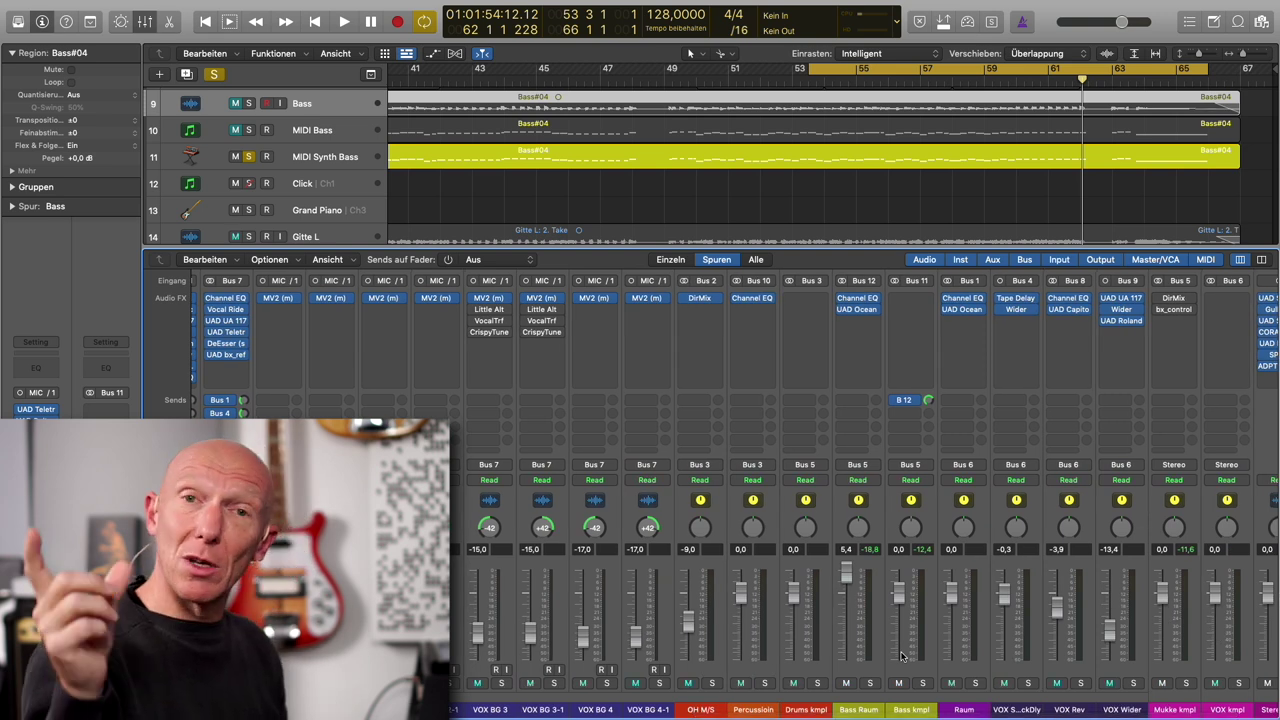
# Play the soloed MIDI Synth Bass and compare its sound with the Bass Raum channel muted and unmuted.
pyautogui.press('space')
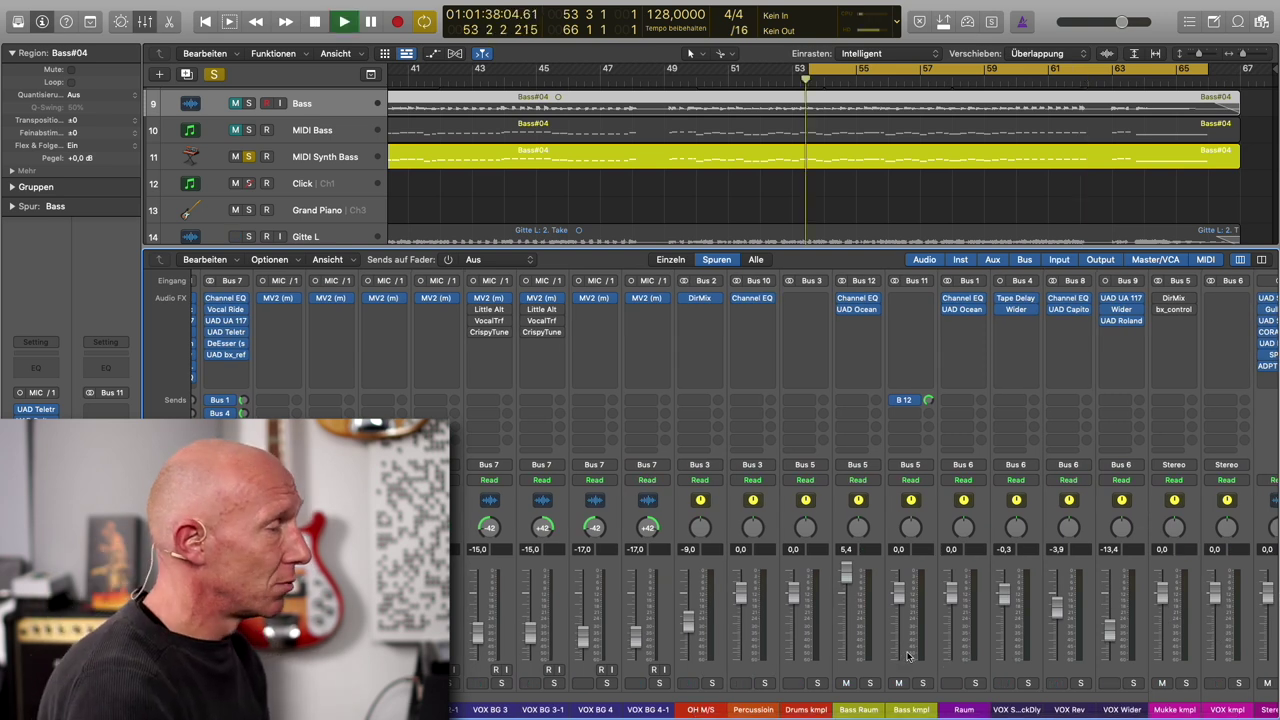
pyautogui.click(847, 683)
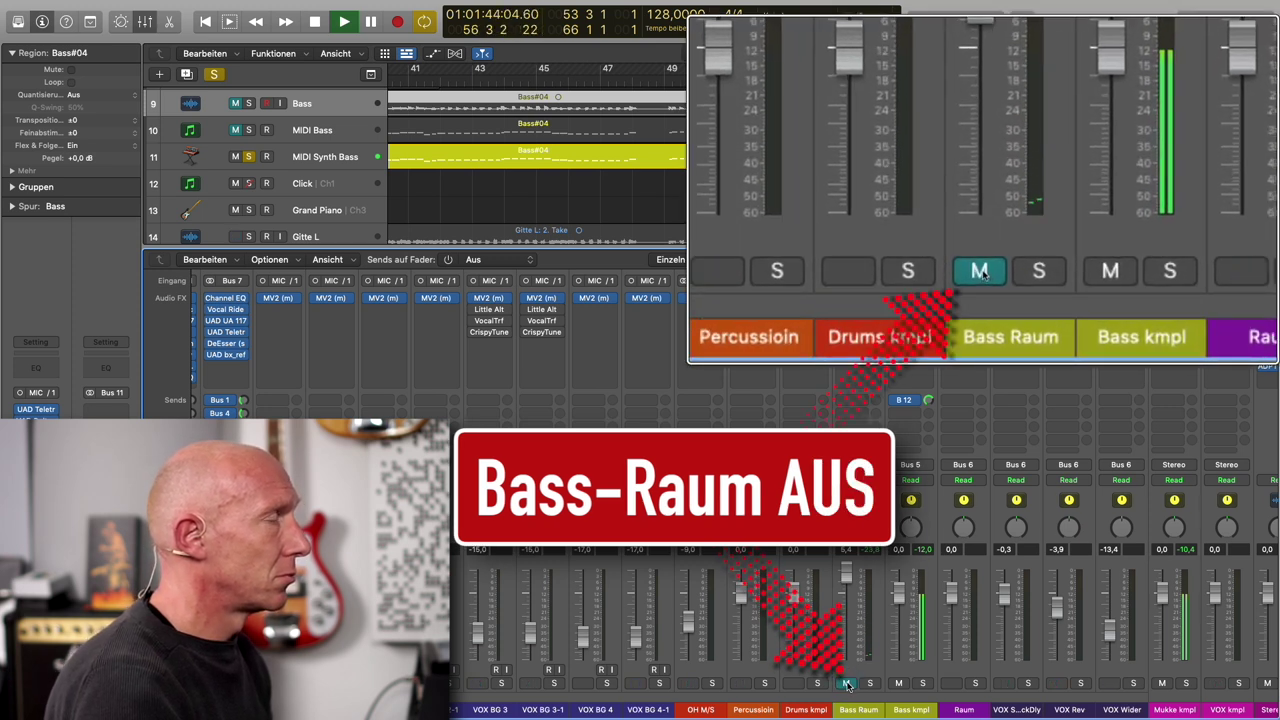
pyautogui.click(847, 683)
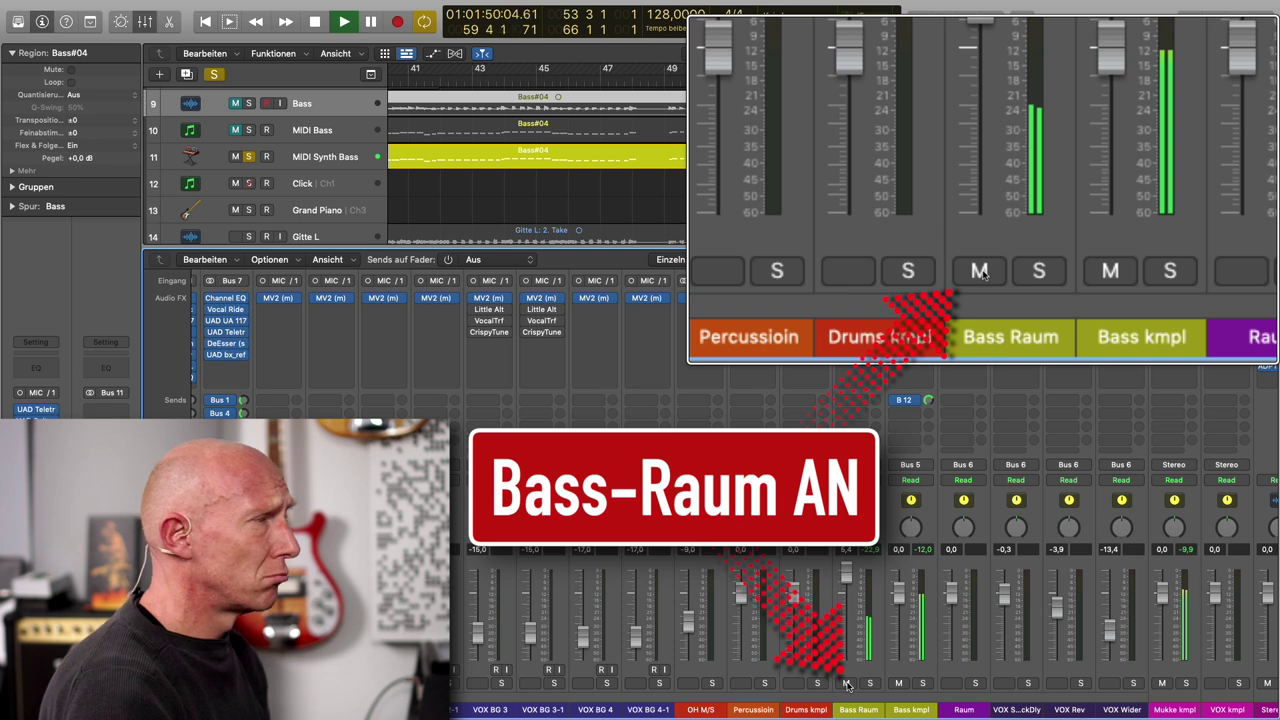
# Mute the Bass Raum channel to end the listening comparison with MIDI Synth Bass.
pyautogui.click(847, 683)
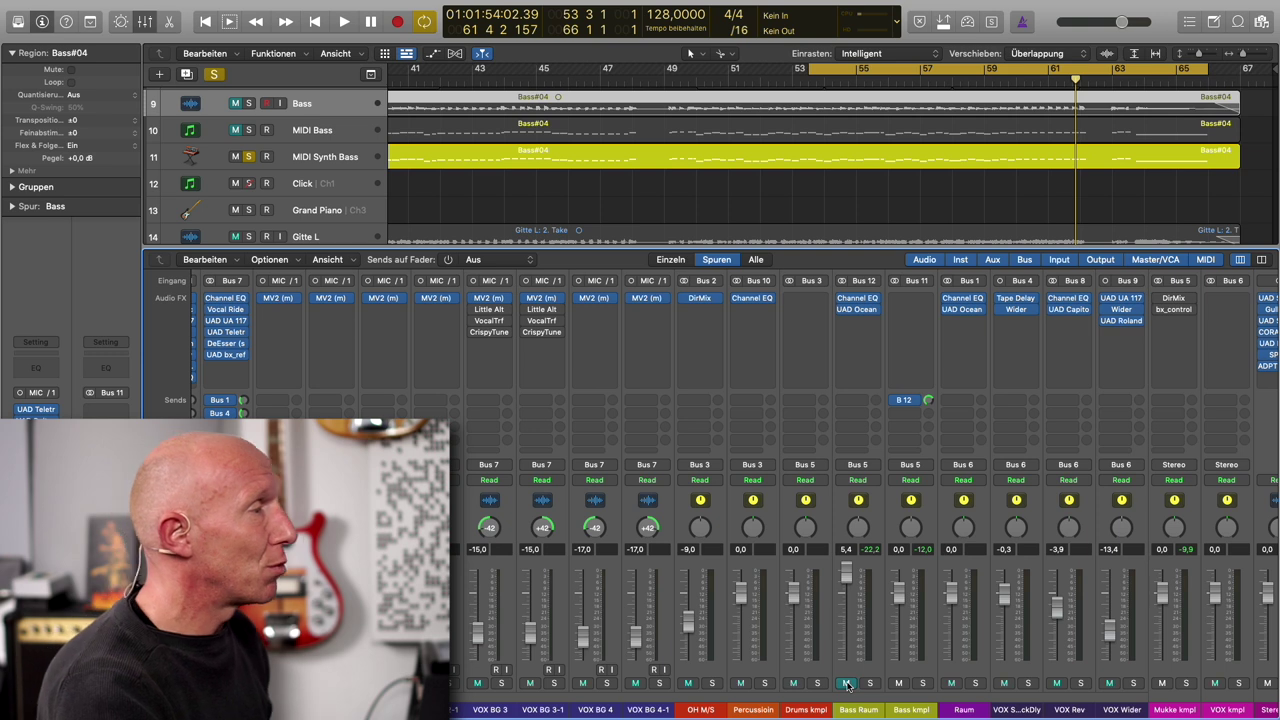
# Examine the Mono-Maker control in the bx_control plug-in on the Mukke kmpl channel, and clear the track solo.
pyautogui.hscroll(3, 899, 568)
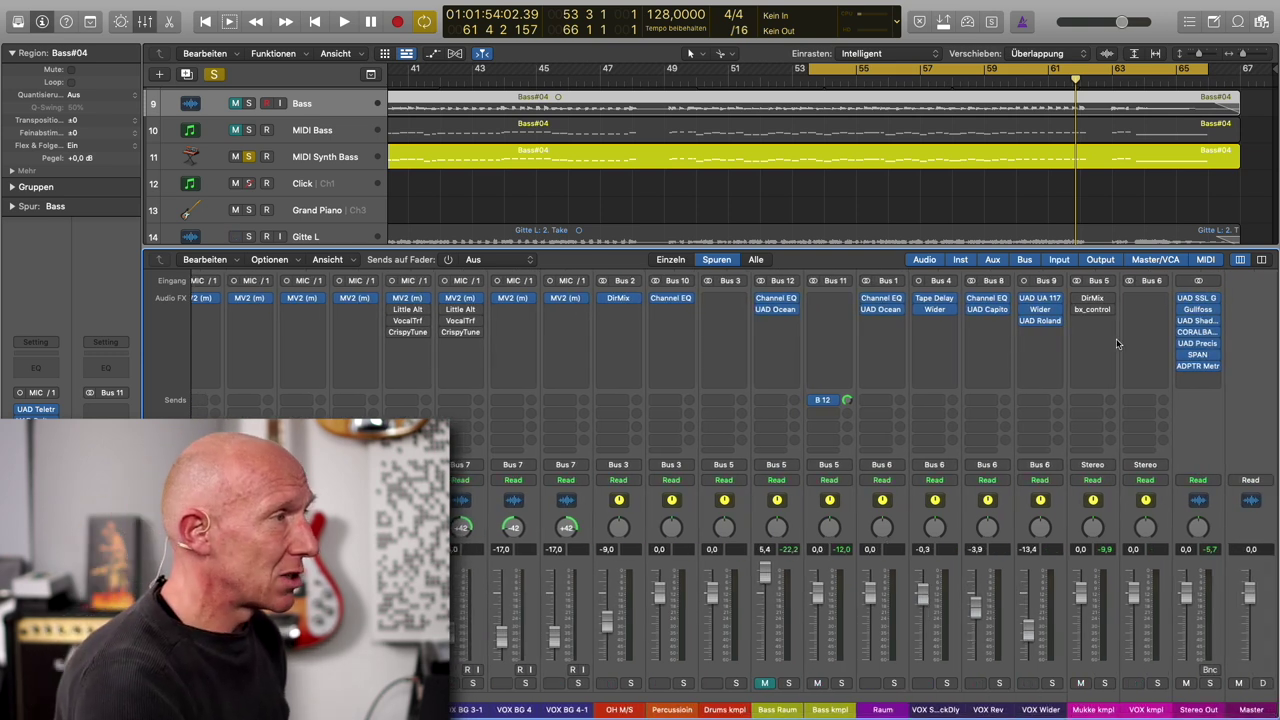
pyautogui.click(1095, 308)
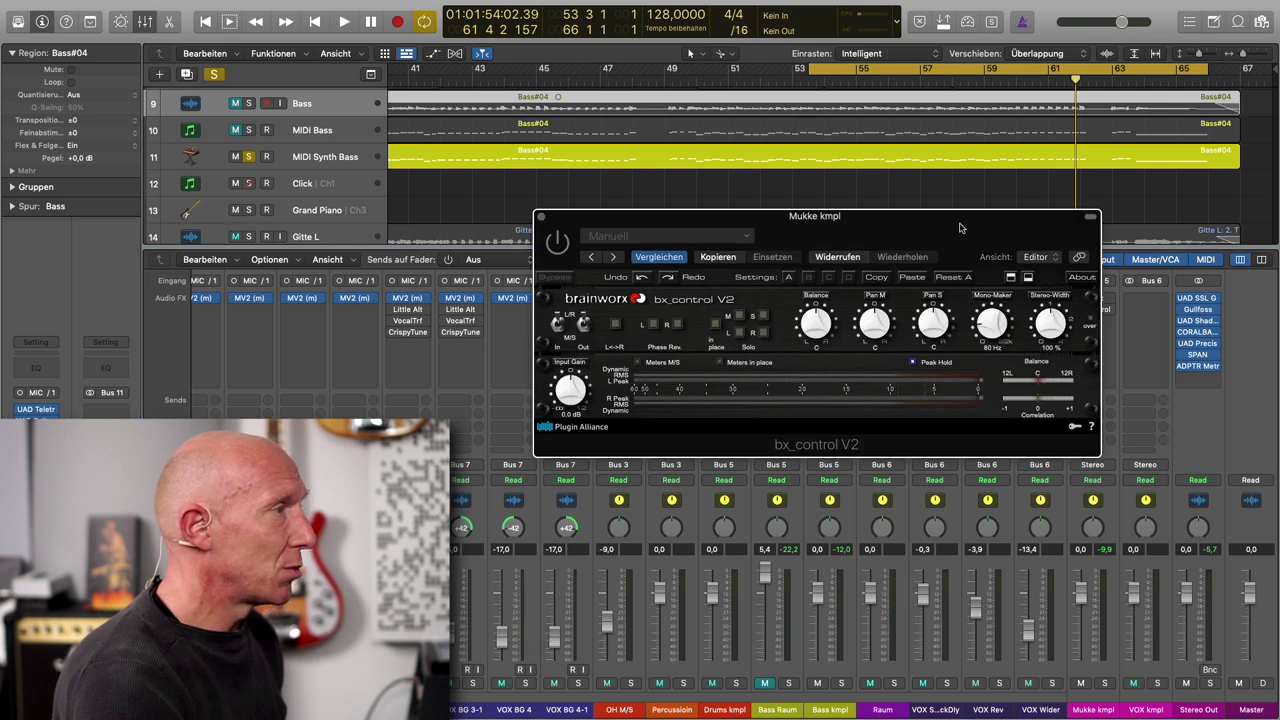
pyautogui.moveTo(960, 228); pyautogui.dragTo(864, 180)
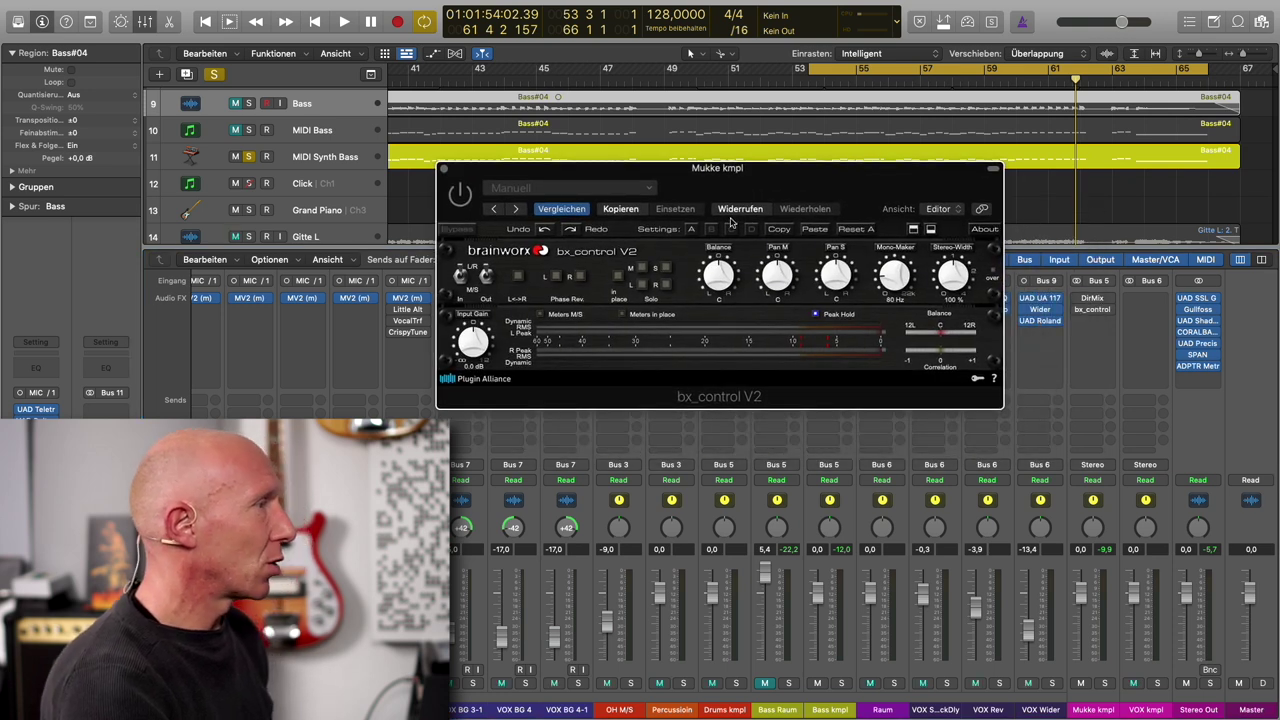
pyautogui.click(214, 75)
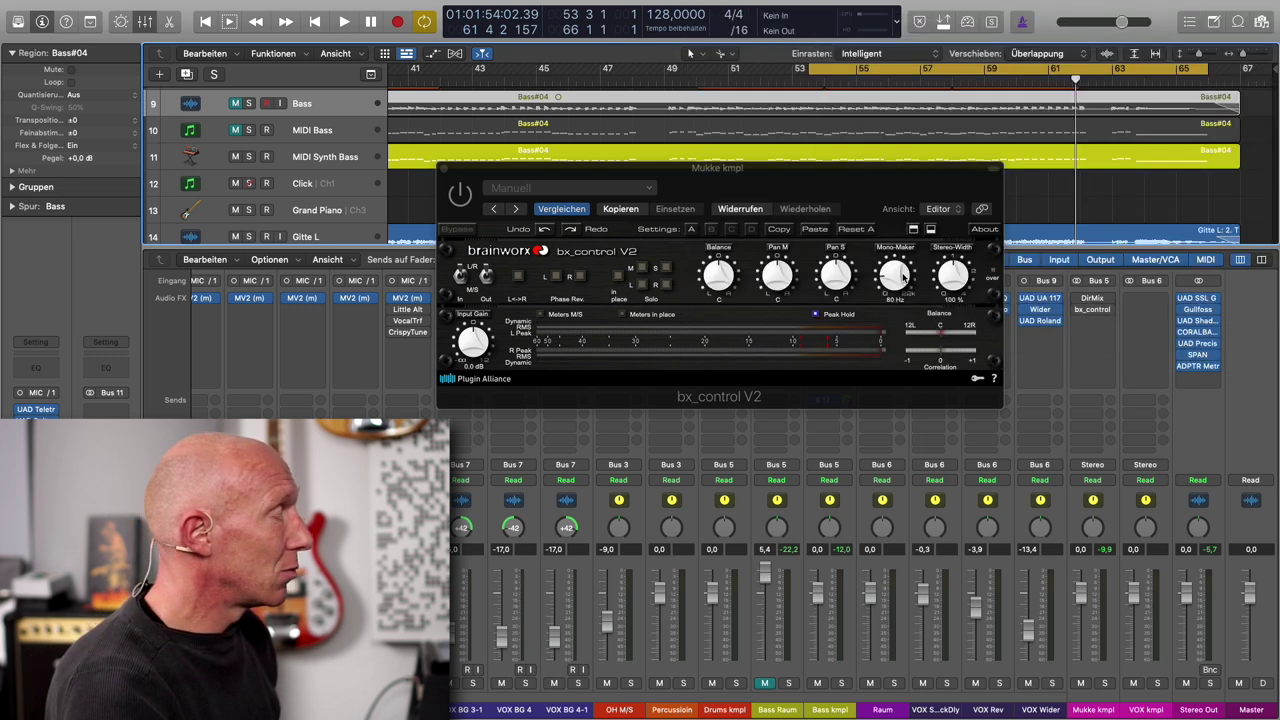
pyautogui.click(445, 170)
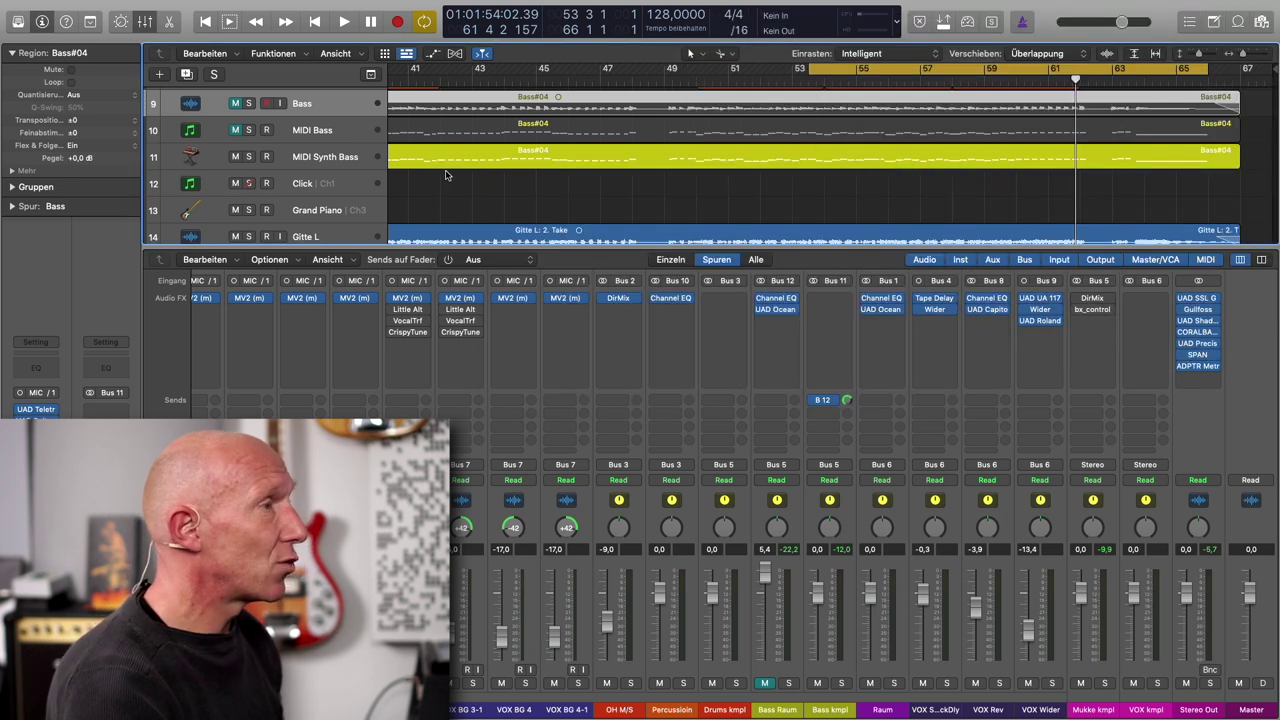
# Examine the Direction Mixer on the Mukke kmpl channel with Split switched off and back on, including its Spread Low control.
pyautogui.click(1094, 300)
pyautogui.moveTo(881, 189); pyautogui.dragTo(928, 172)
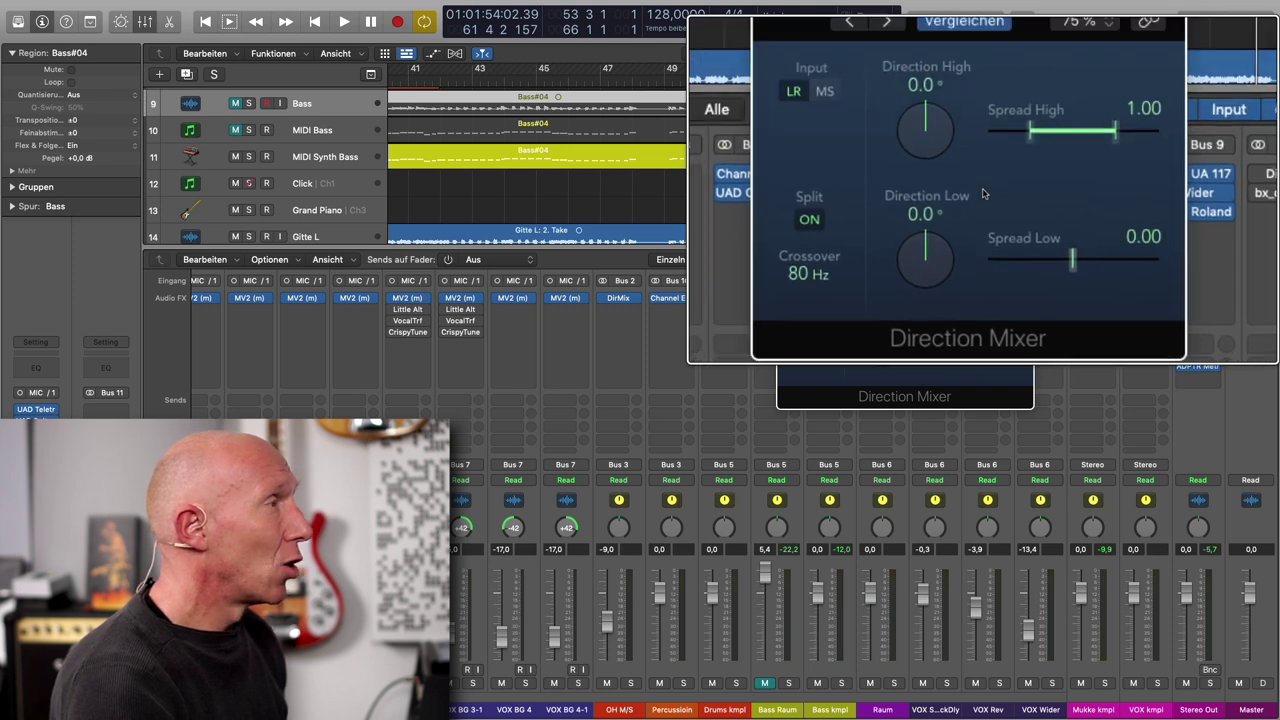
pyautogui.click(985, 190)
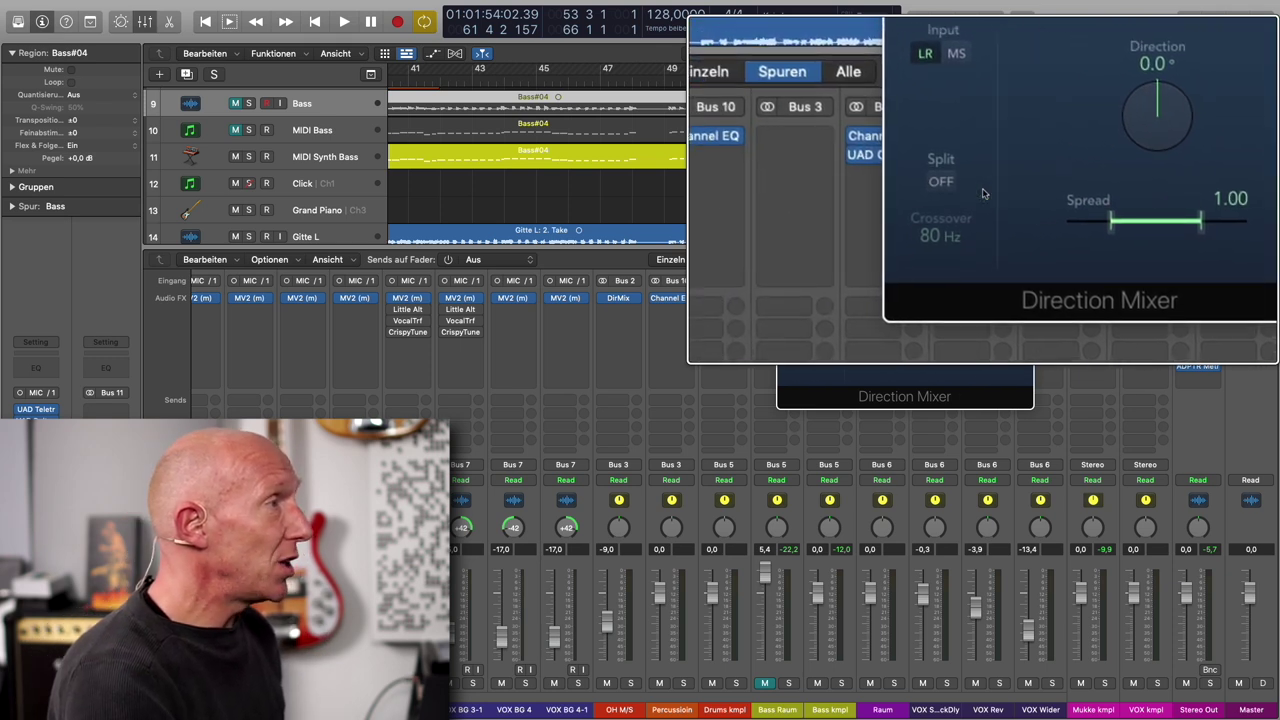
pyautogui.click(982, 188)
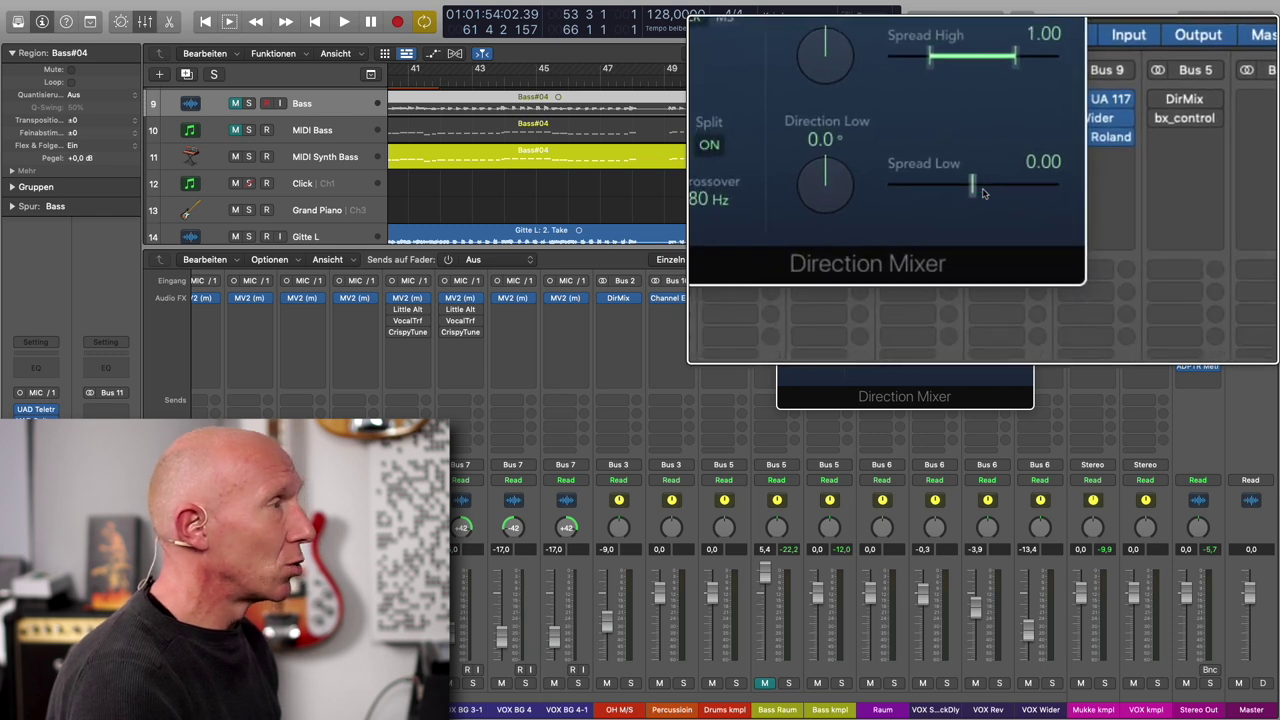
pyautogui.moveTo(983, 193); pyautogui.dragTo(954, 193)
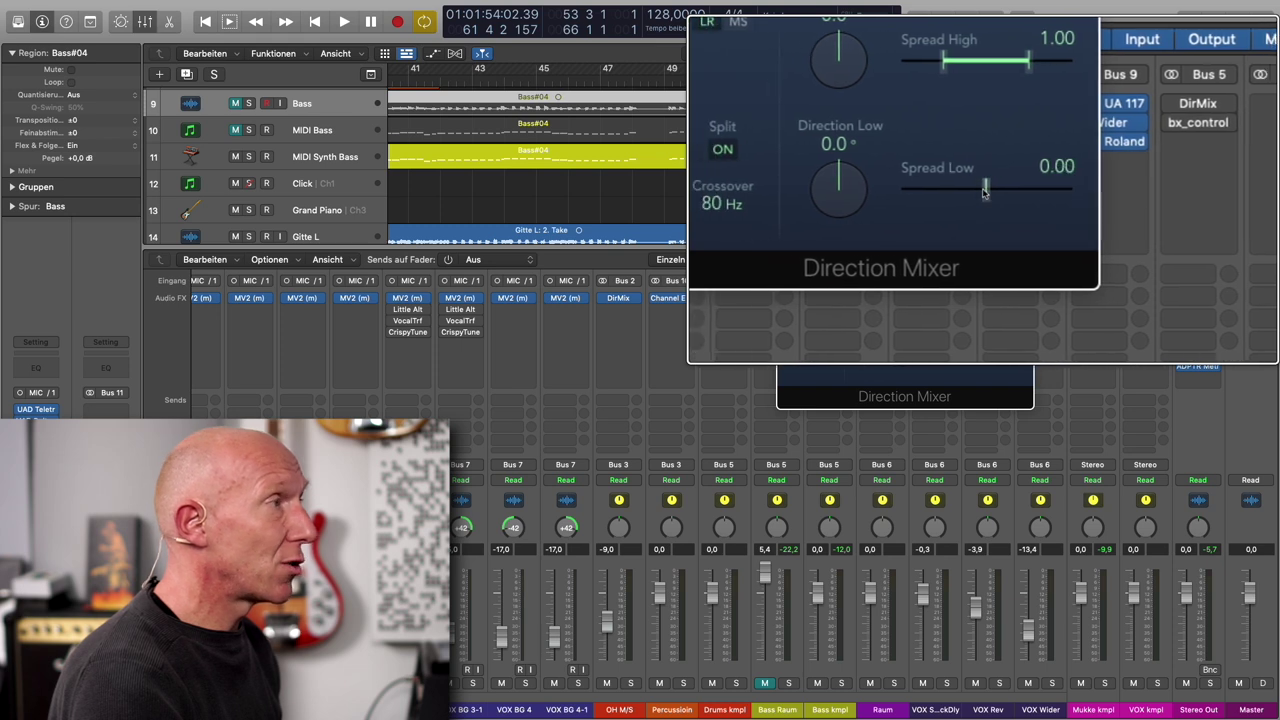